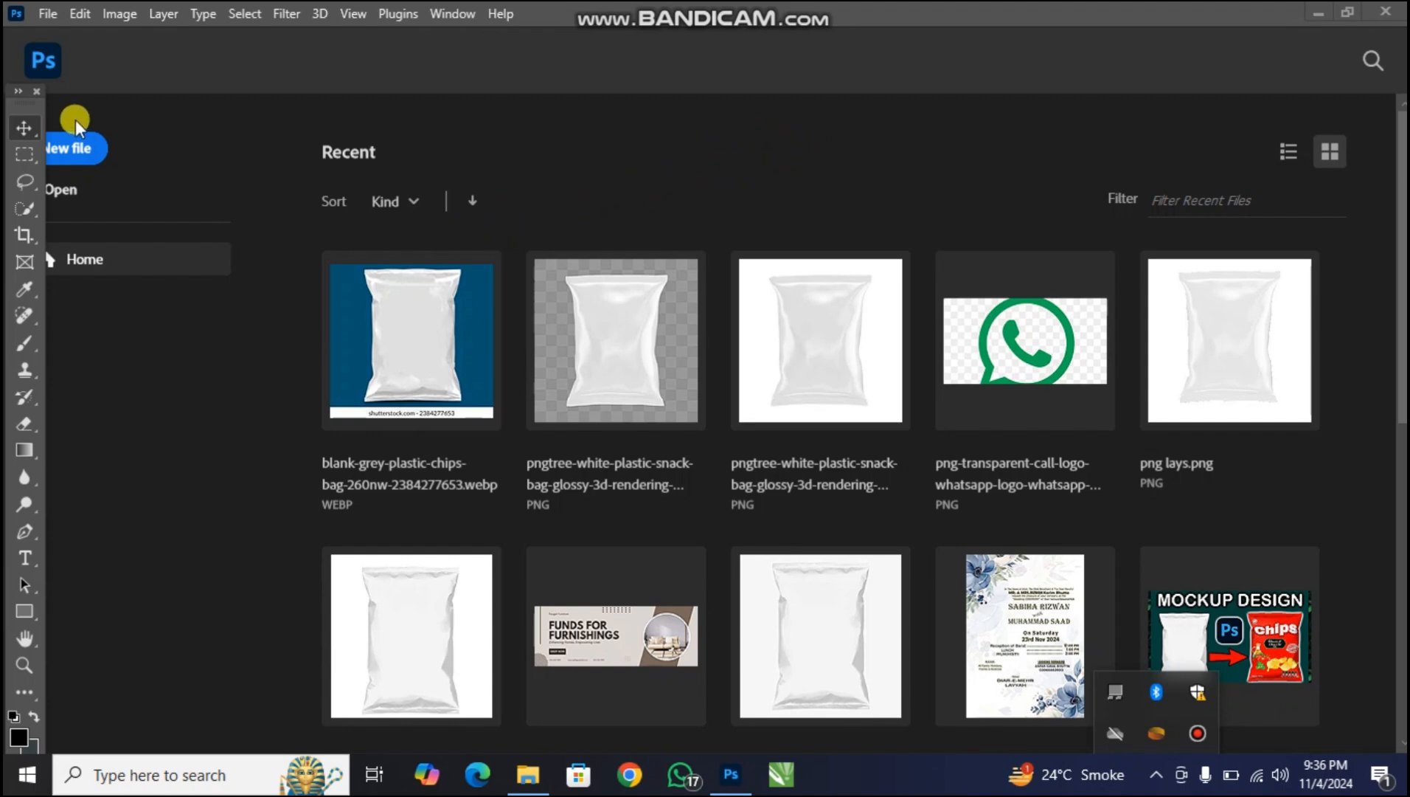
Create a new 800 × 800 px document at 72 ppi in RGB Color with a white background
left_click(73, 141)
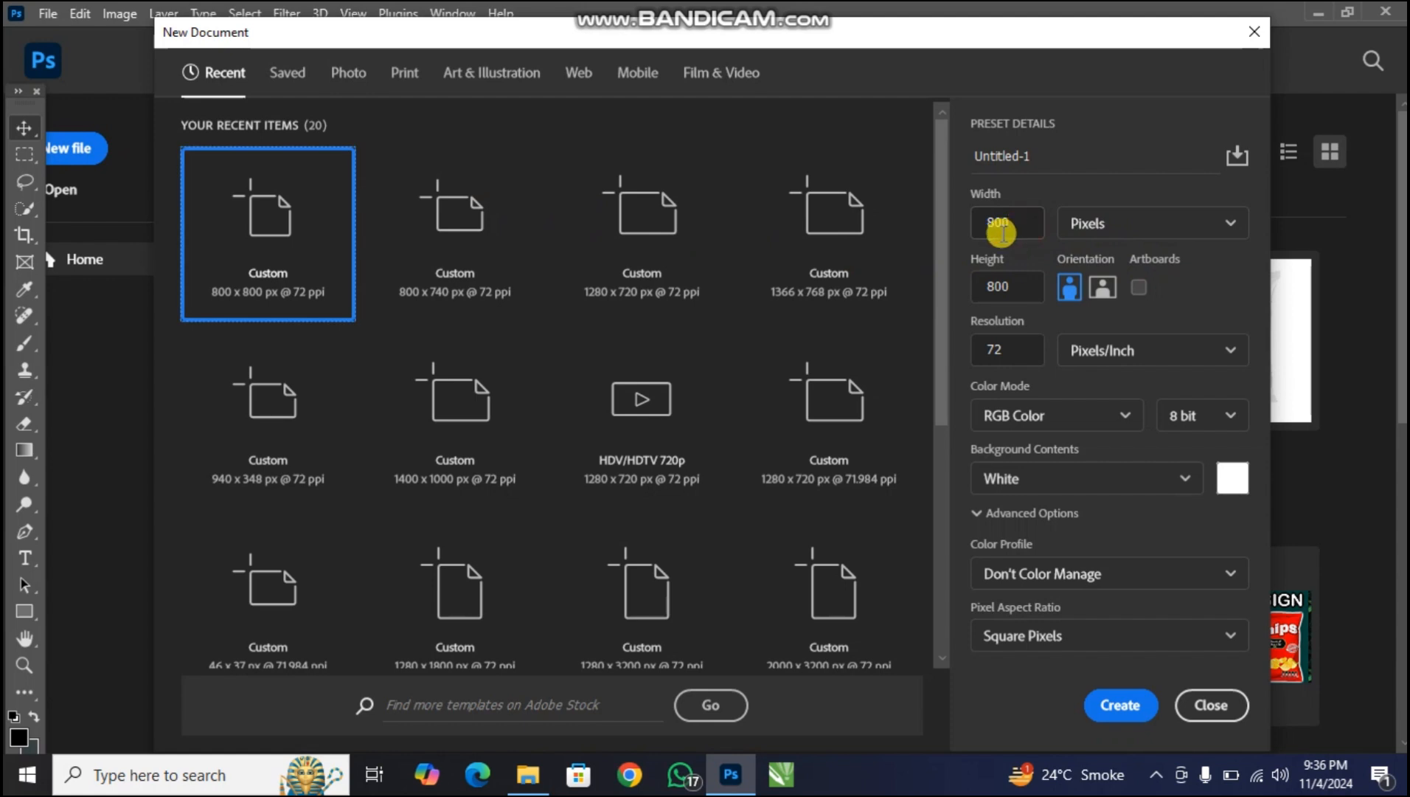
left_click(986, 290)
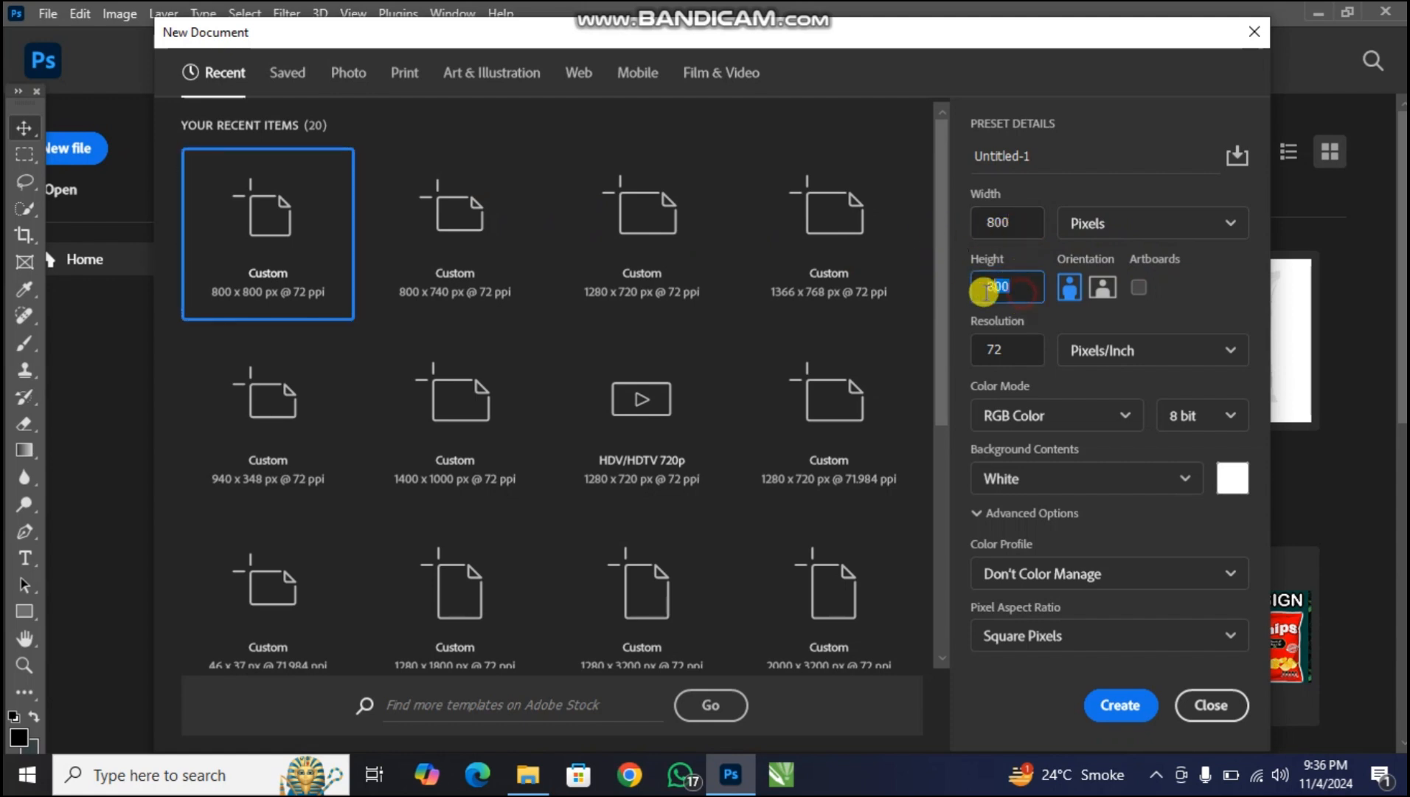
left_click(1127, 220)
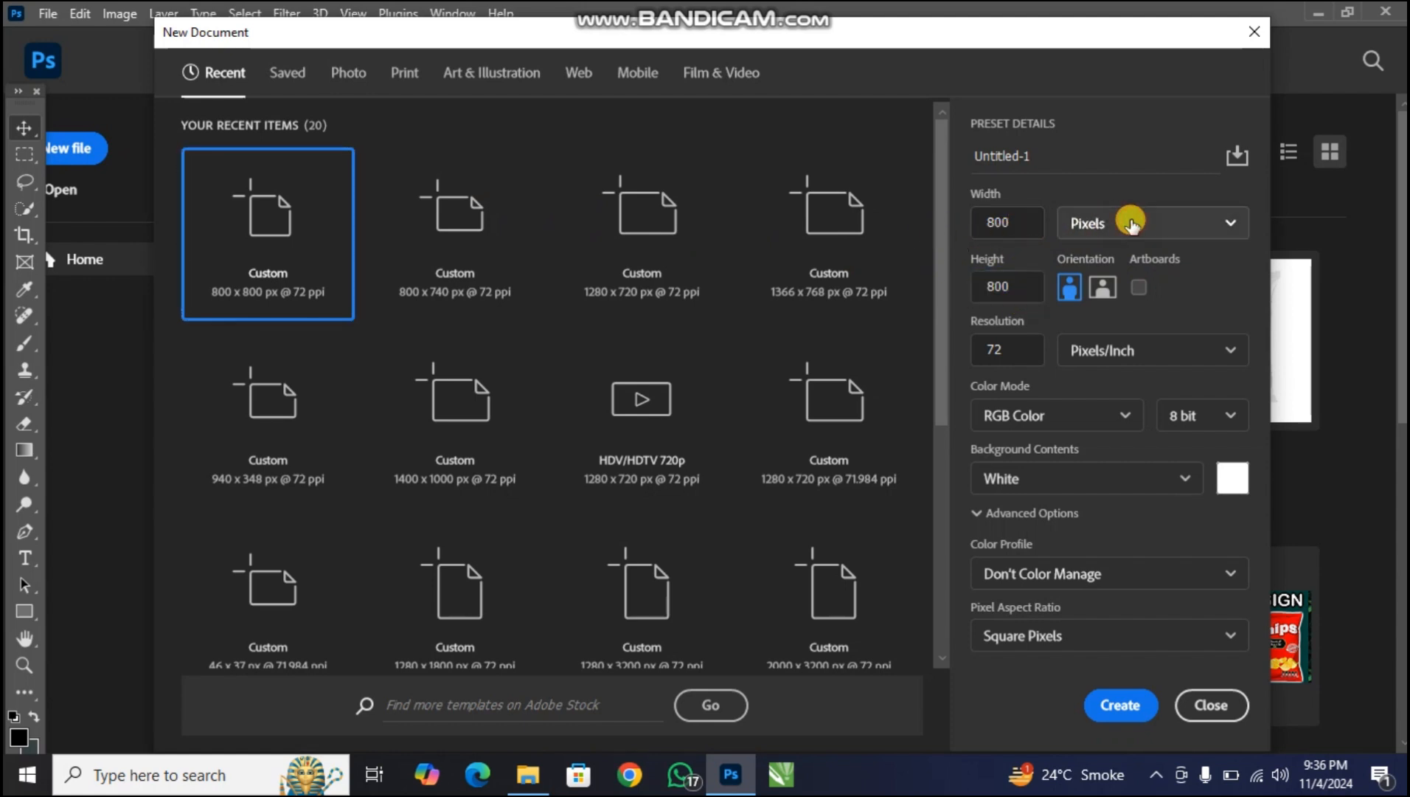
left_click(1108, 261)
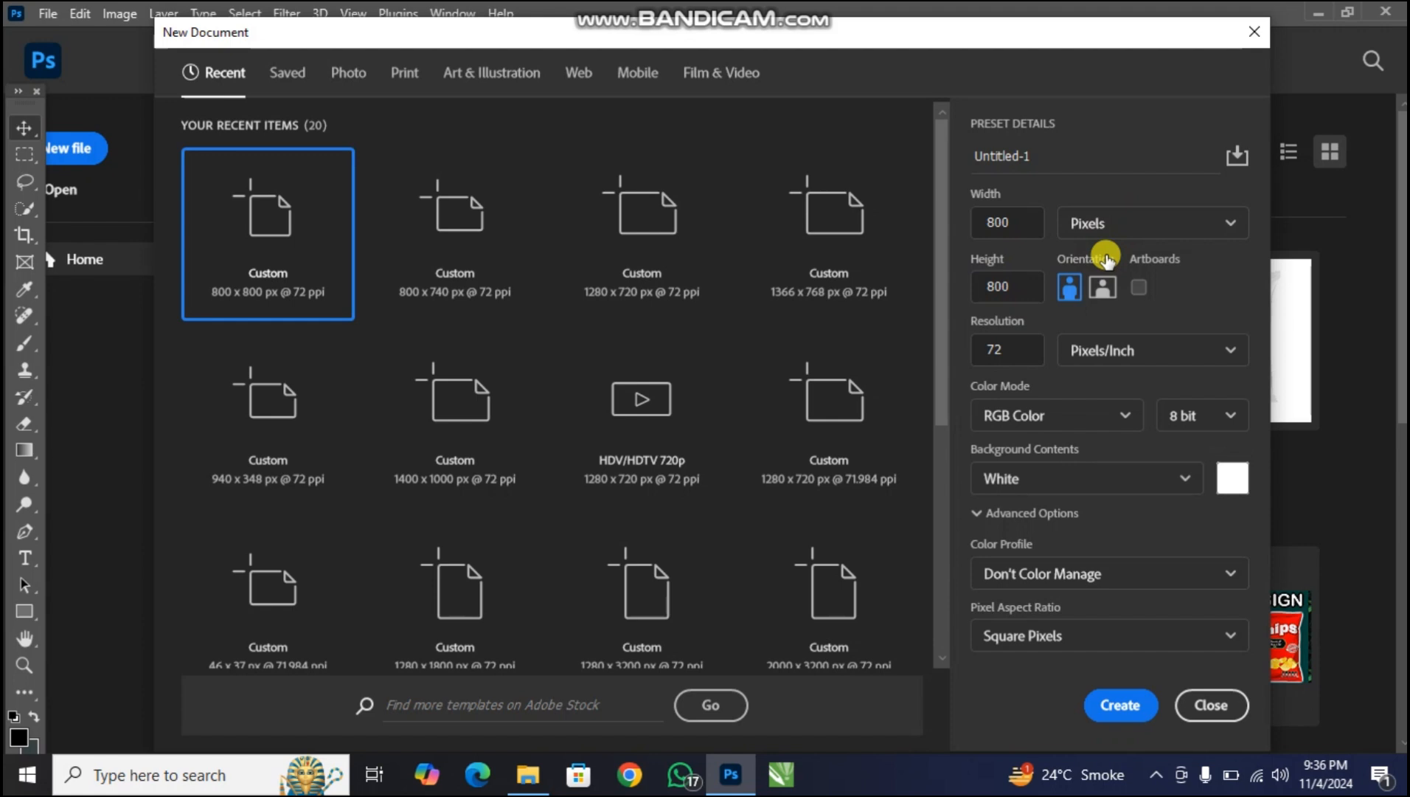
left_click(1135, 489)
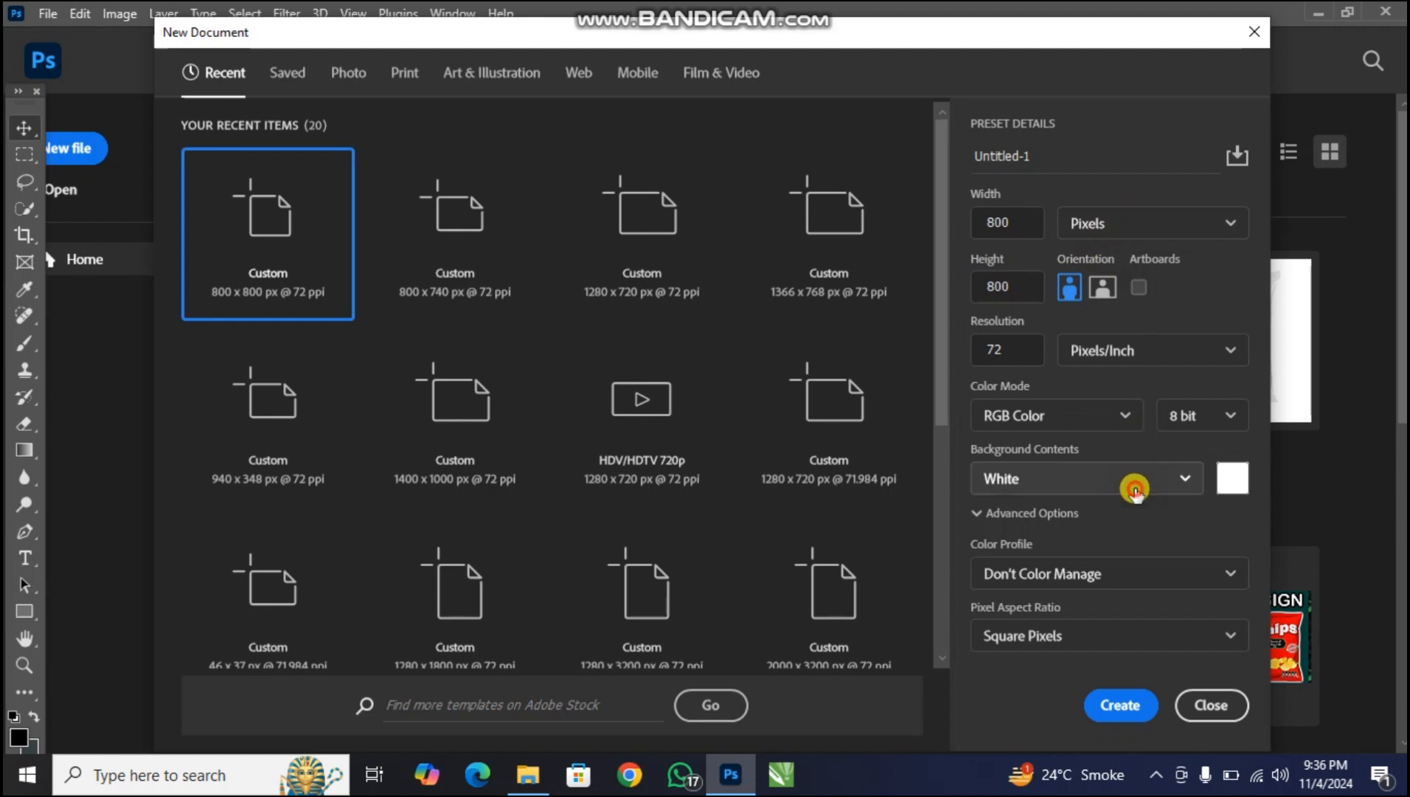
left_click(1091, 515)
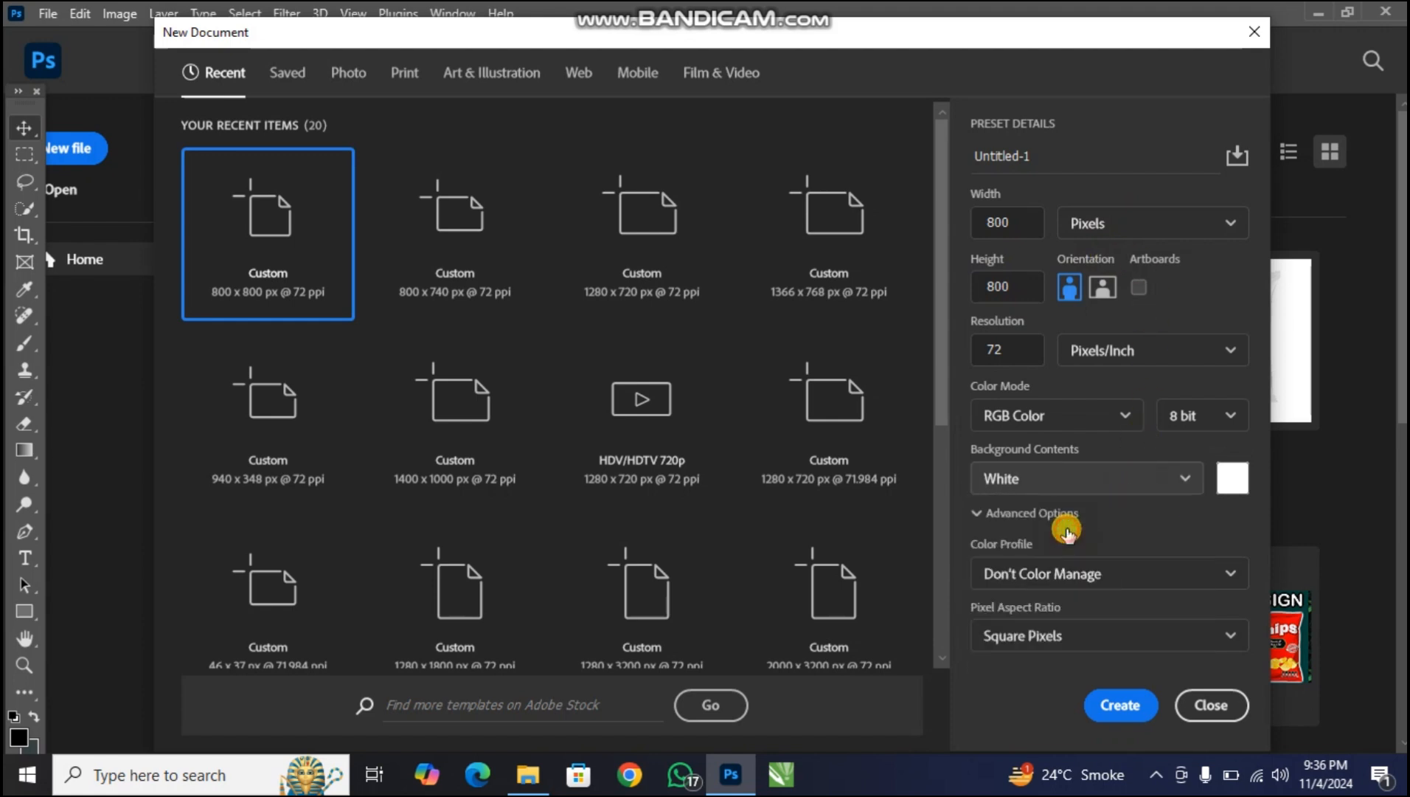
left_click(1122, 705)
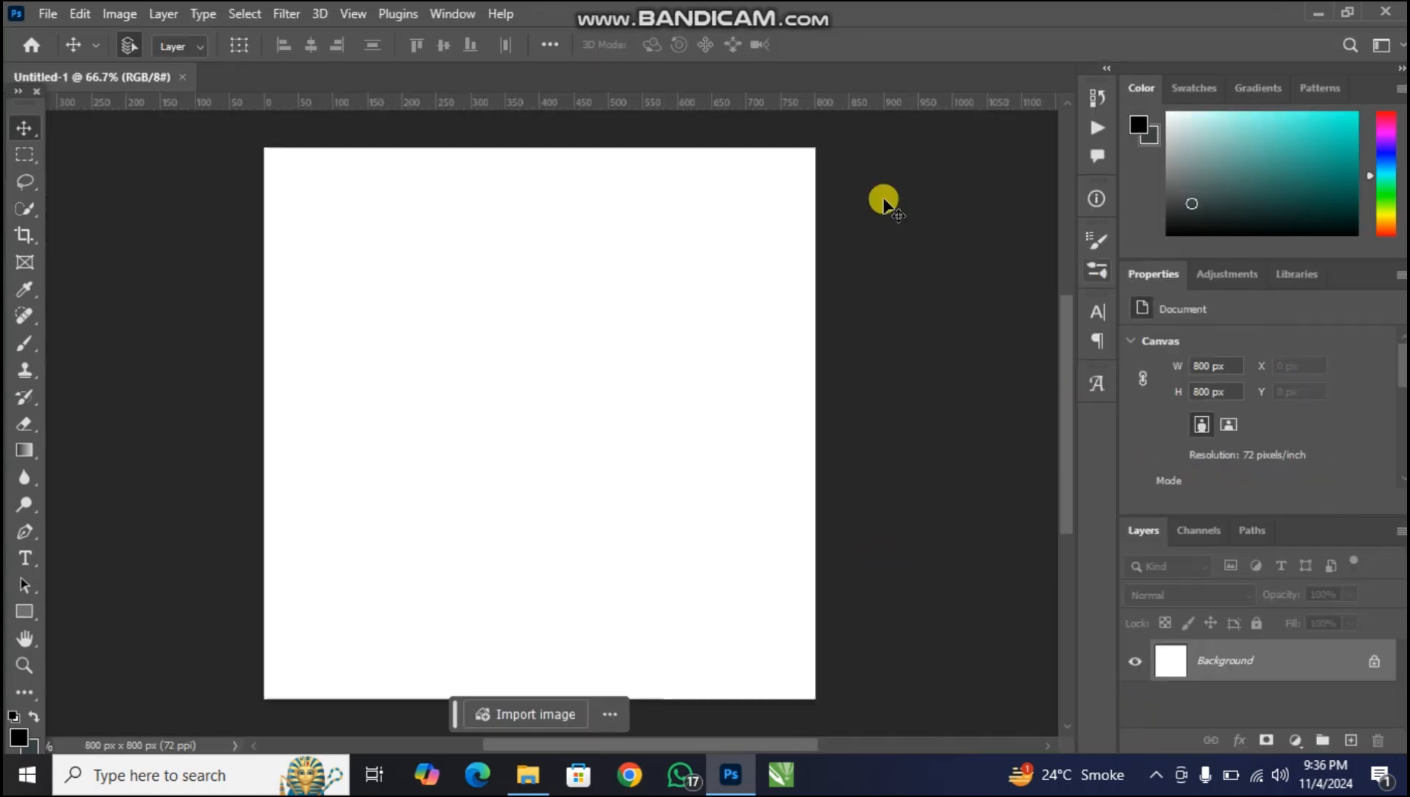
Place the TRANSPARENT BAG image from New folder (2) and position it near the canvas centre, at about X 152 px, Y 50 px
scroll(606, 430, "up", 2)
scroll(605, 428, "down", 3)
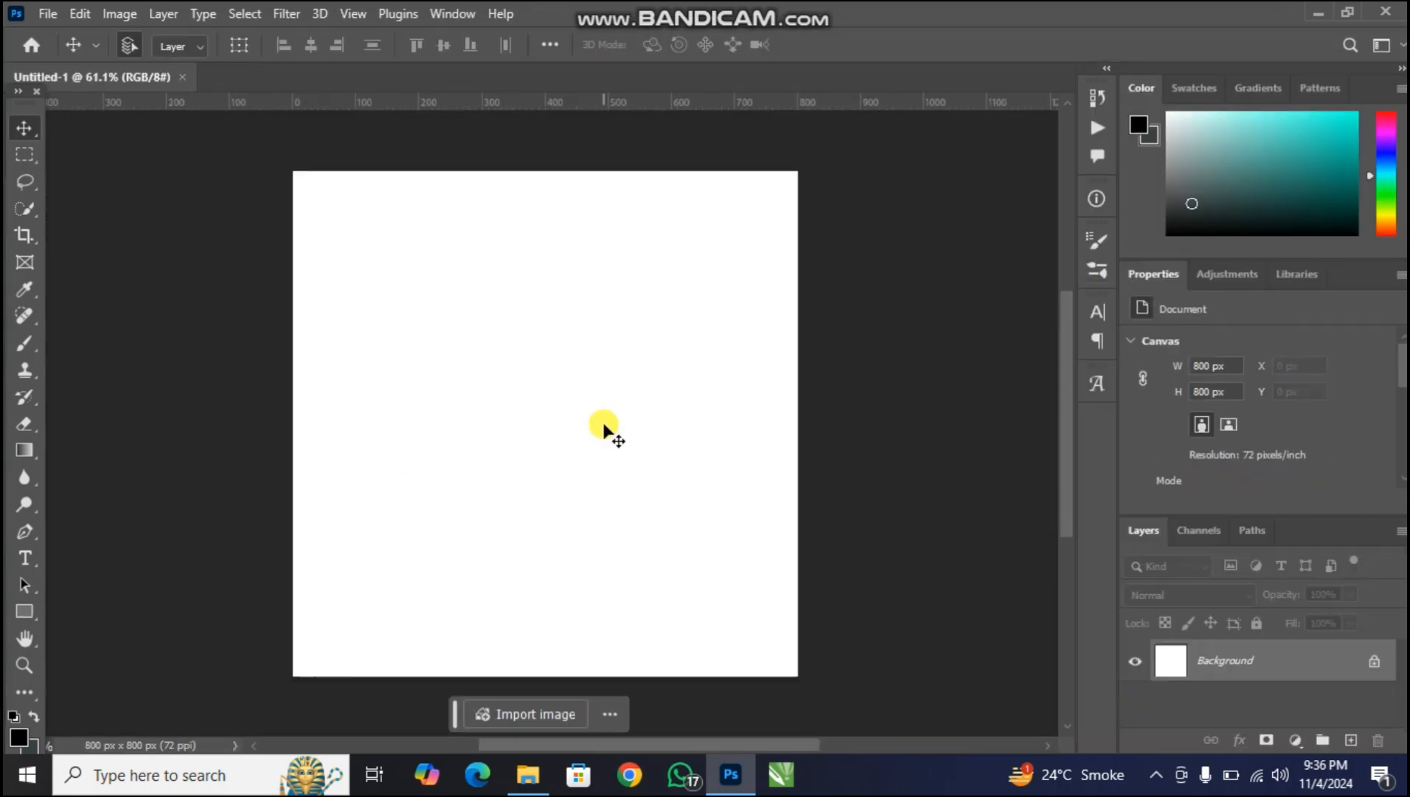
left_click(528, 775)
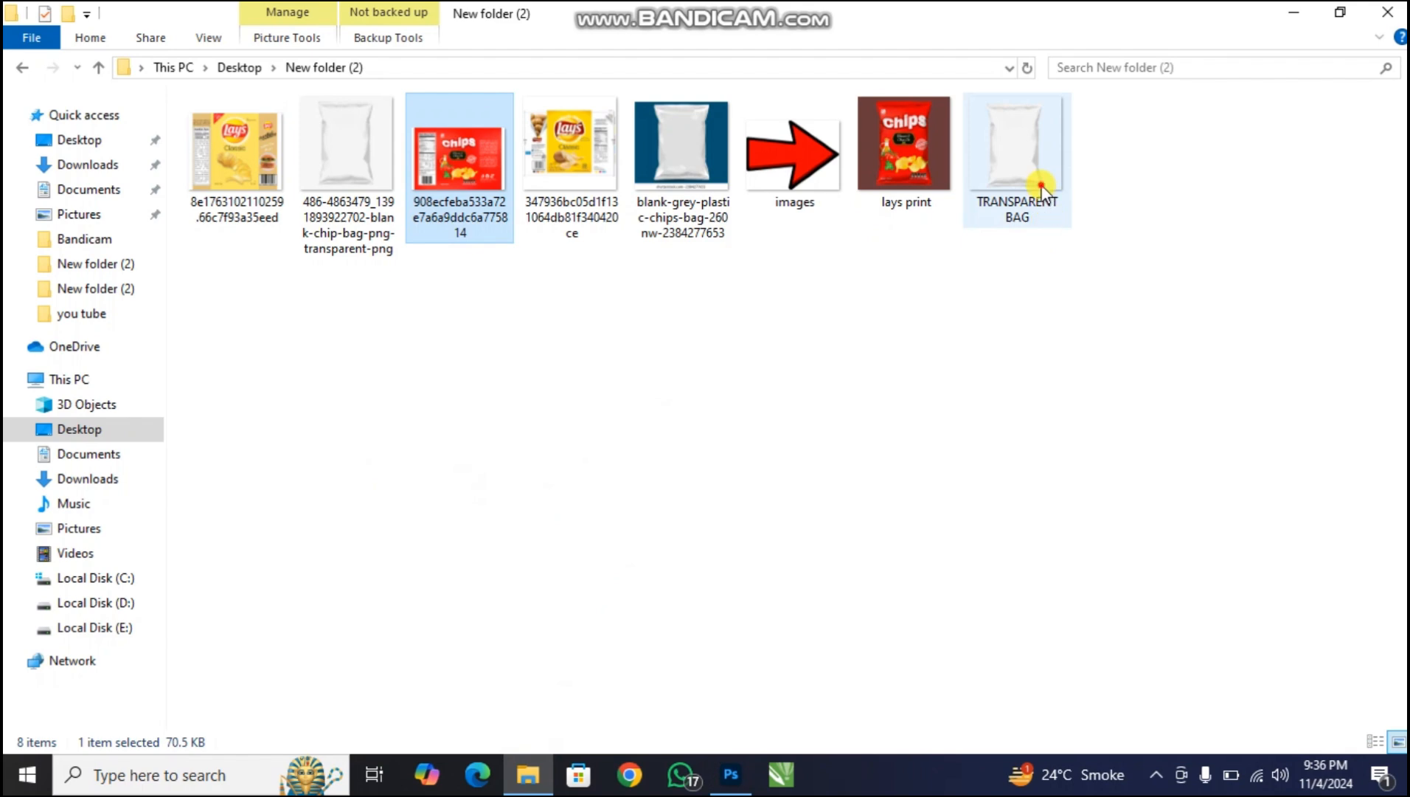
left_click_drag(1042, 191, 601, 403)
left_click_drag(790, 672, 741, 659)
left_click(1026, 44)
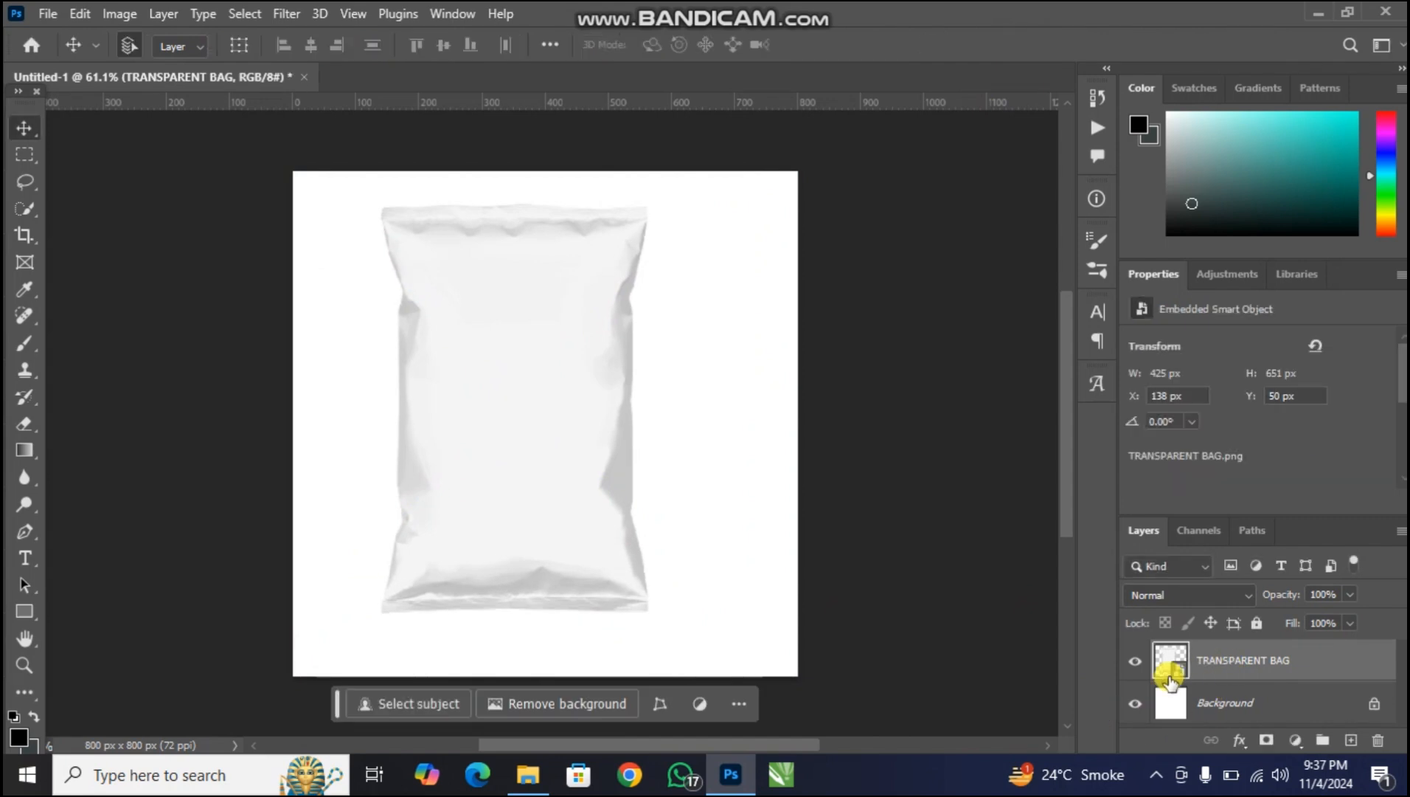
left_click(1136, 661)
left_click(1135, 661)
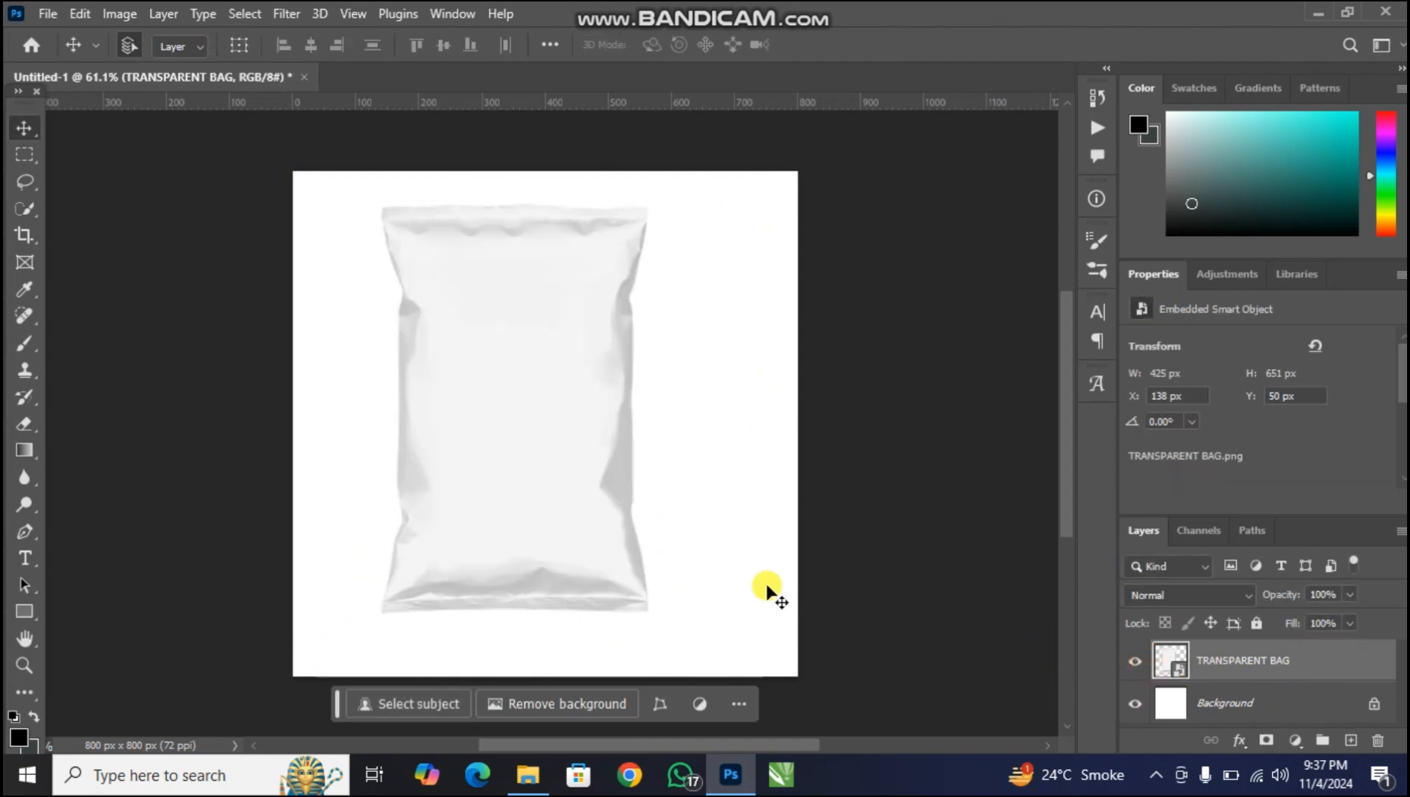
left_click_drag(581, 508, 592, 519)
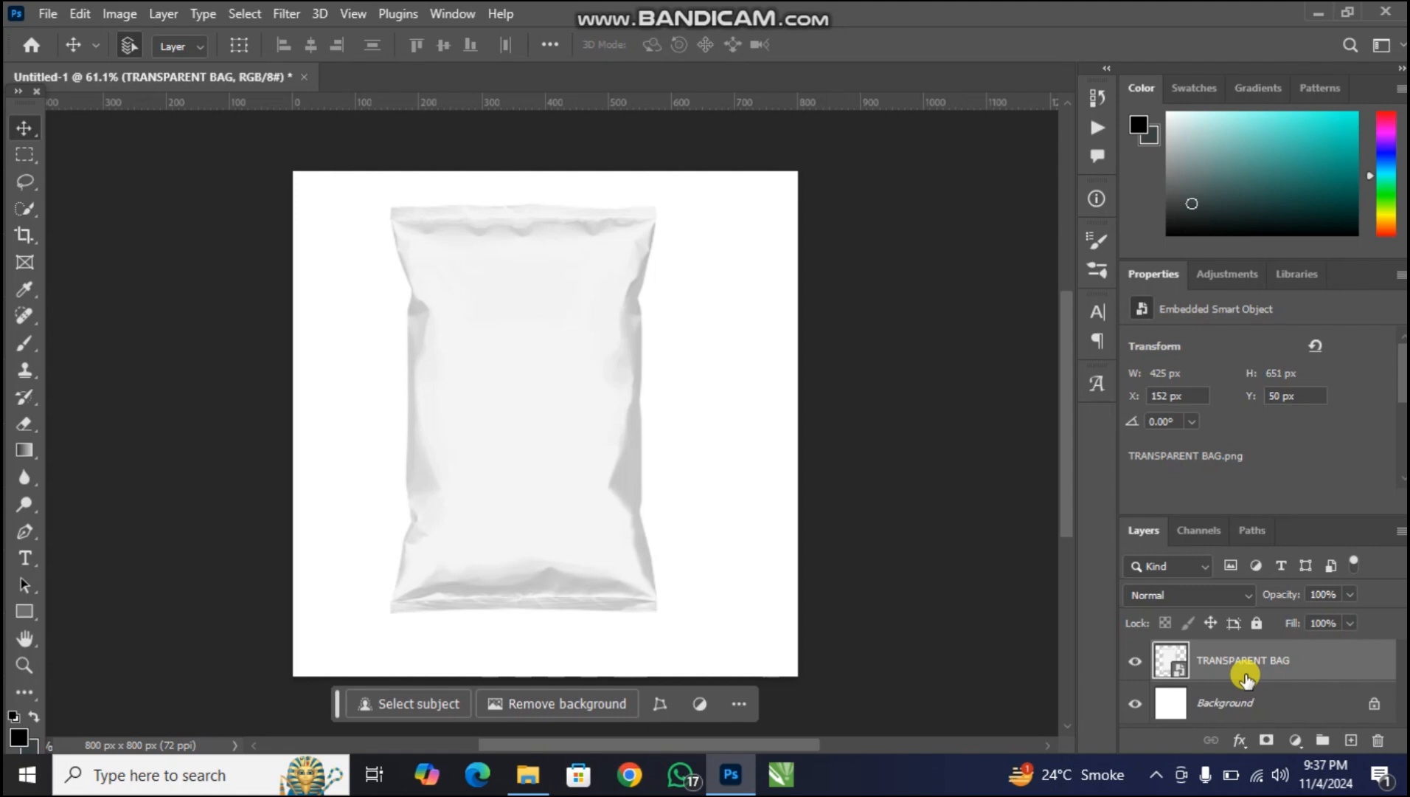
Duplicate the TRANSPARENT BAG layer twice and hide both copies
key("ctrl+j")
key("ctrl+j")
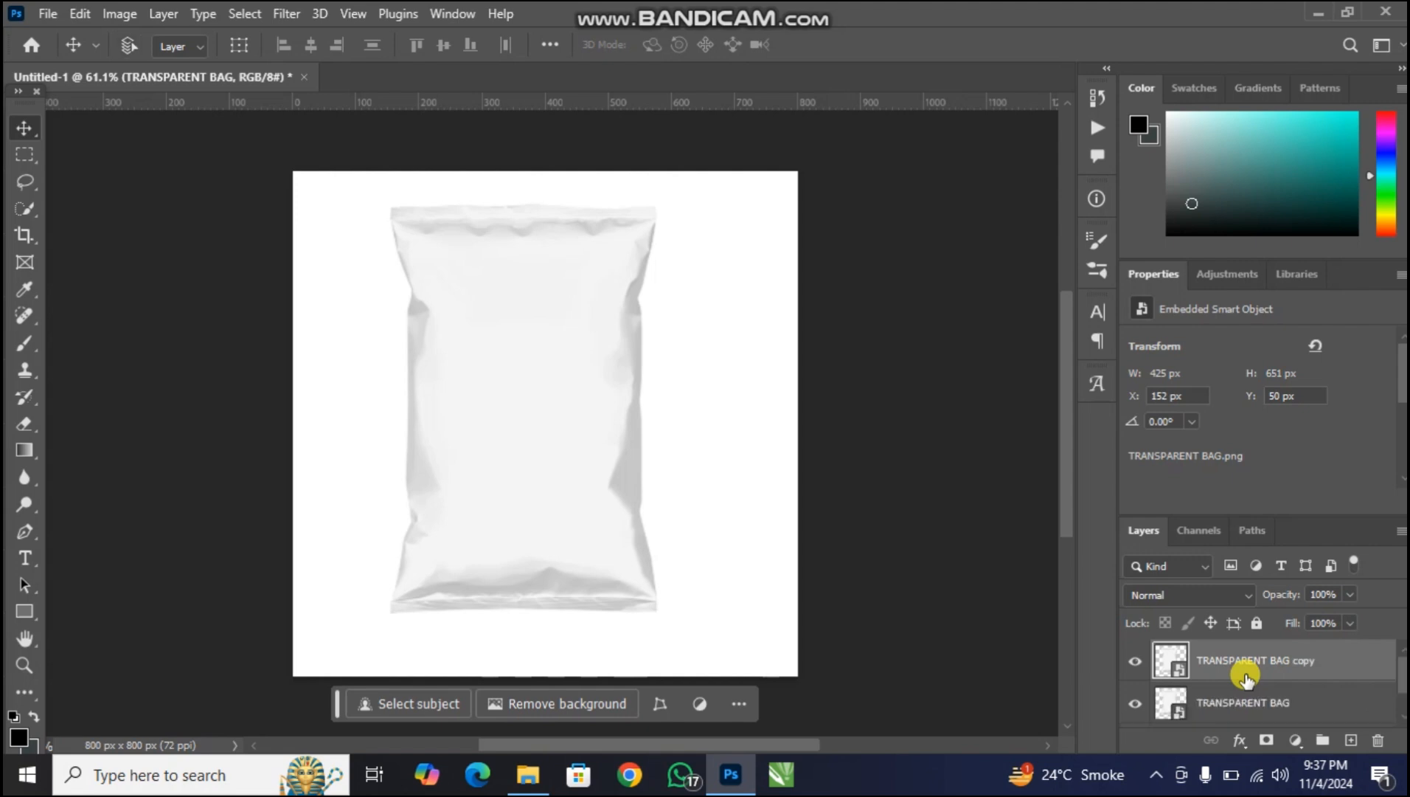
left_click(1139, 662)
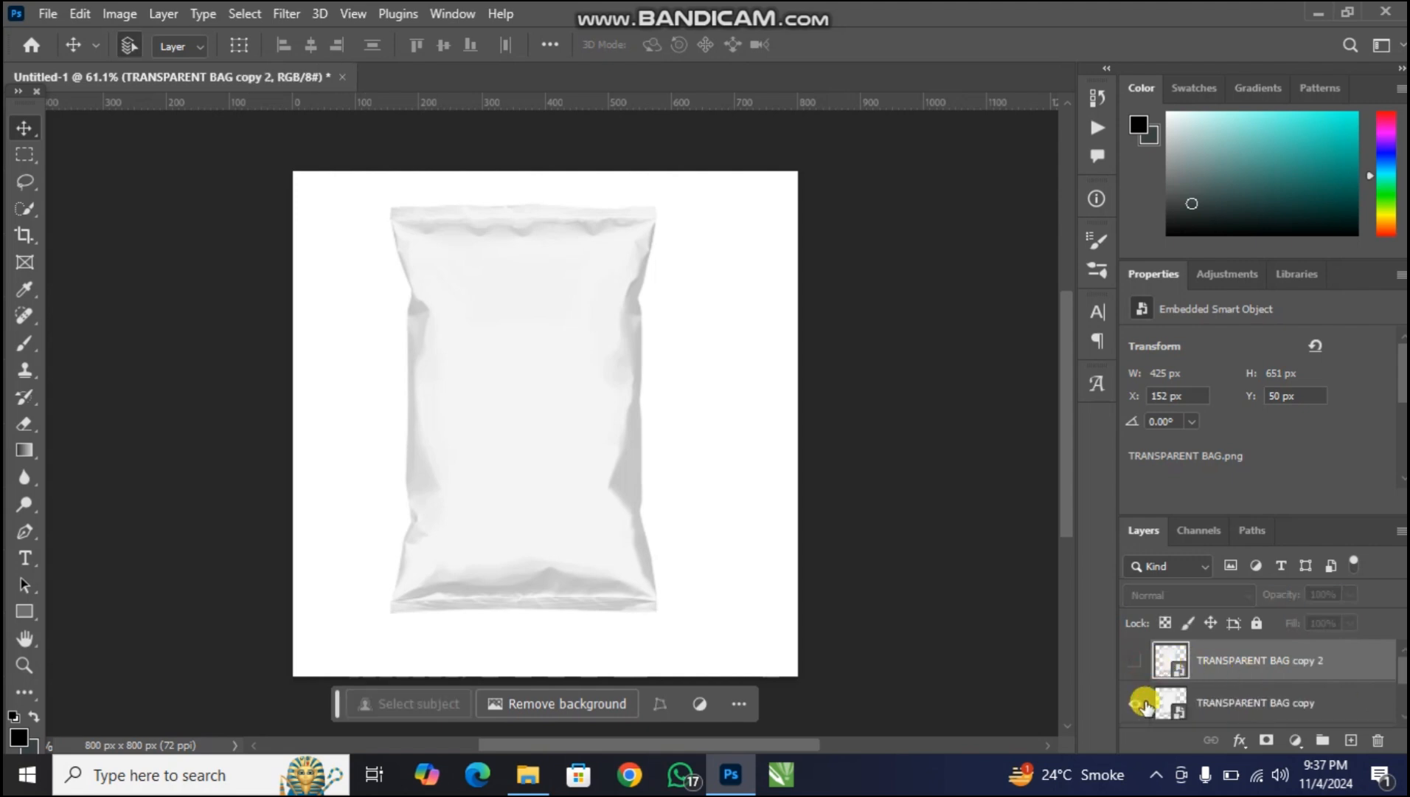
left_click(1139, 703)
Place the red chips label image directly above the original bag layer and scale it to about 133% to cover the bag's height
scroll(1212, 675, "down", 3)
left_click(1233, 664)
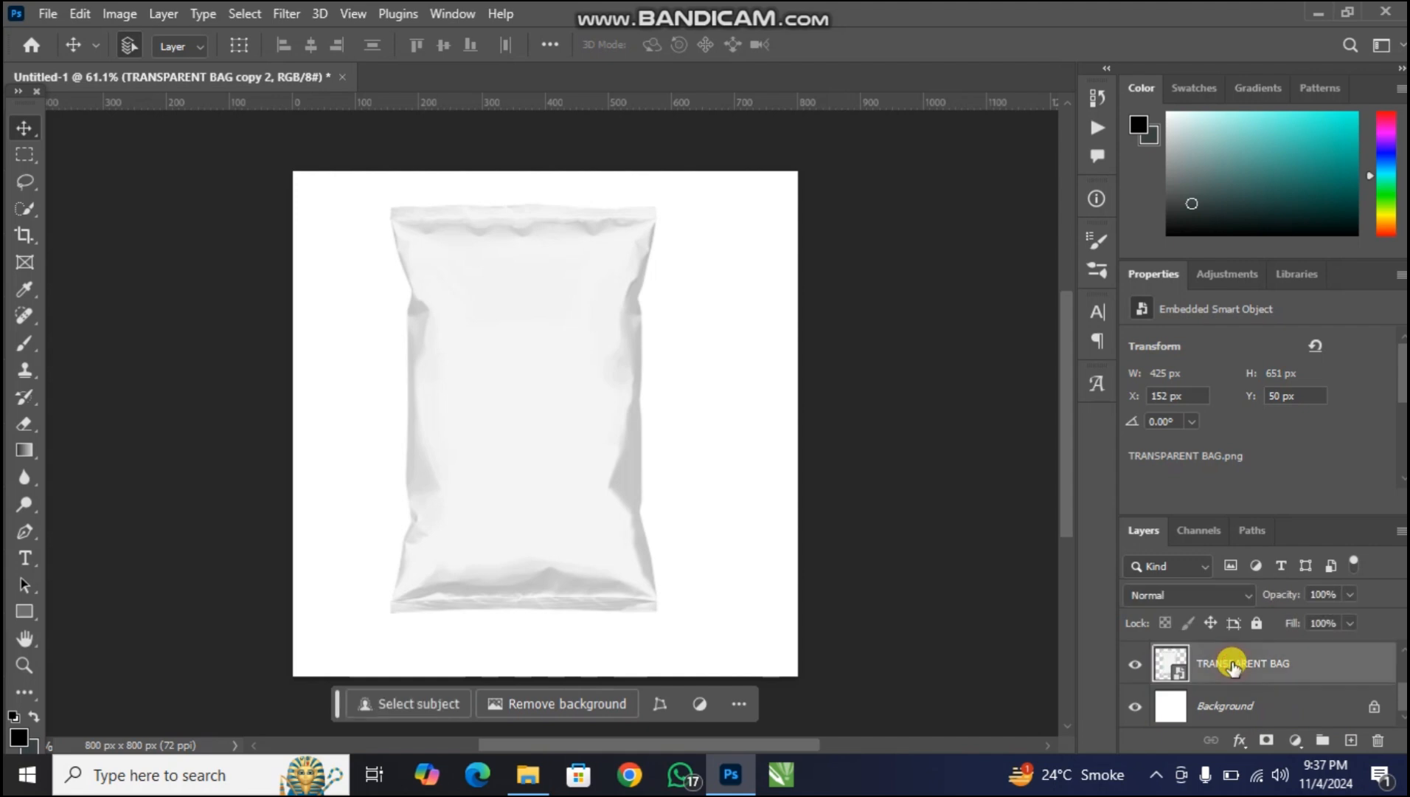
left_click(533, 775)
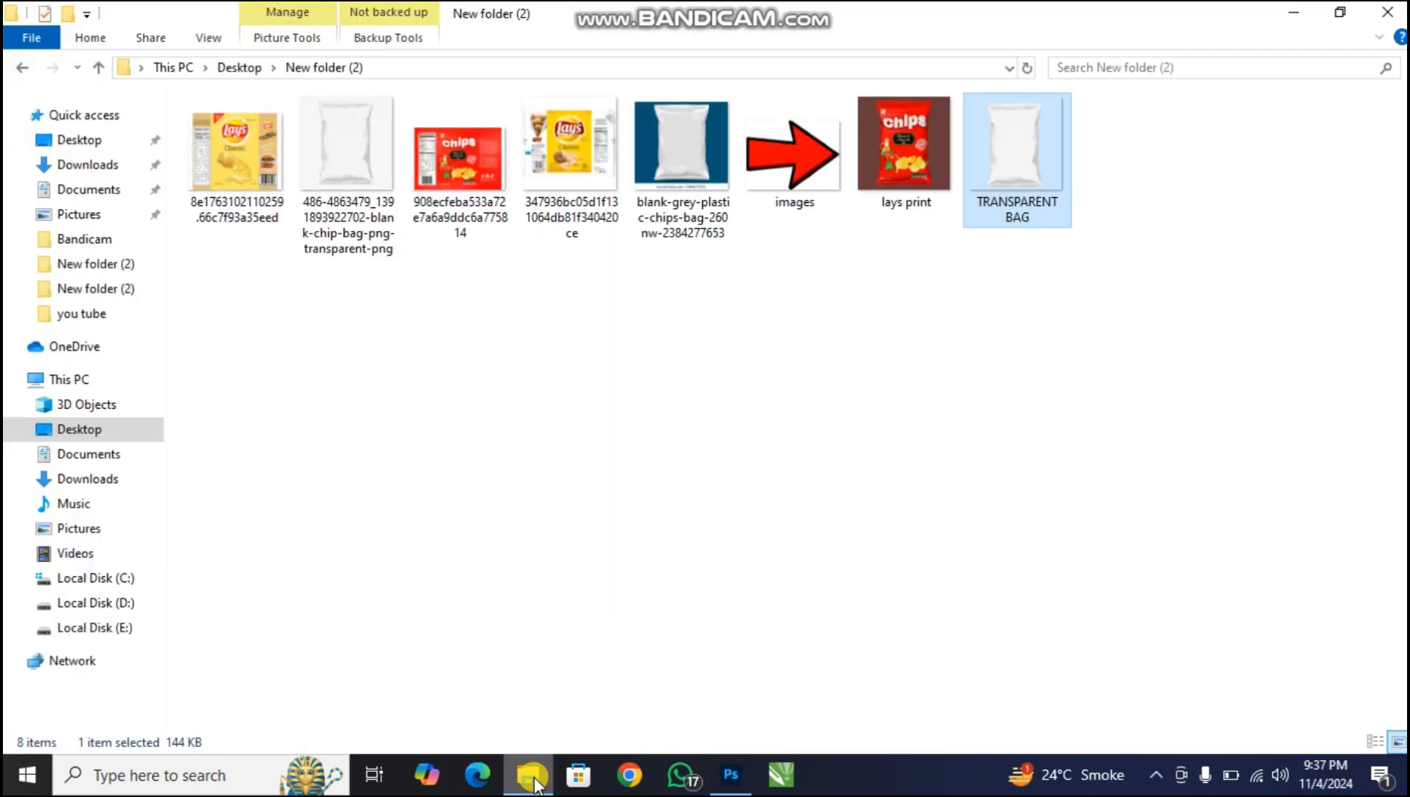
left_click_drag(504, 200, 533, 344)
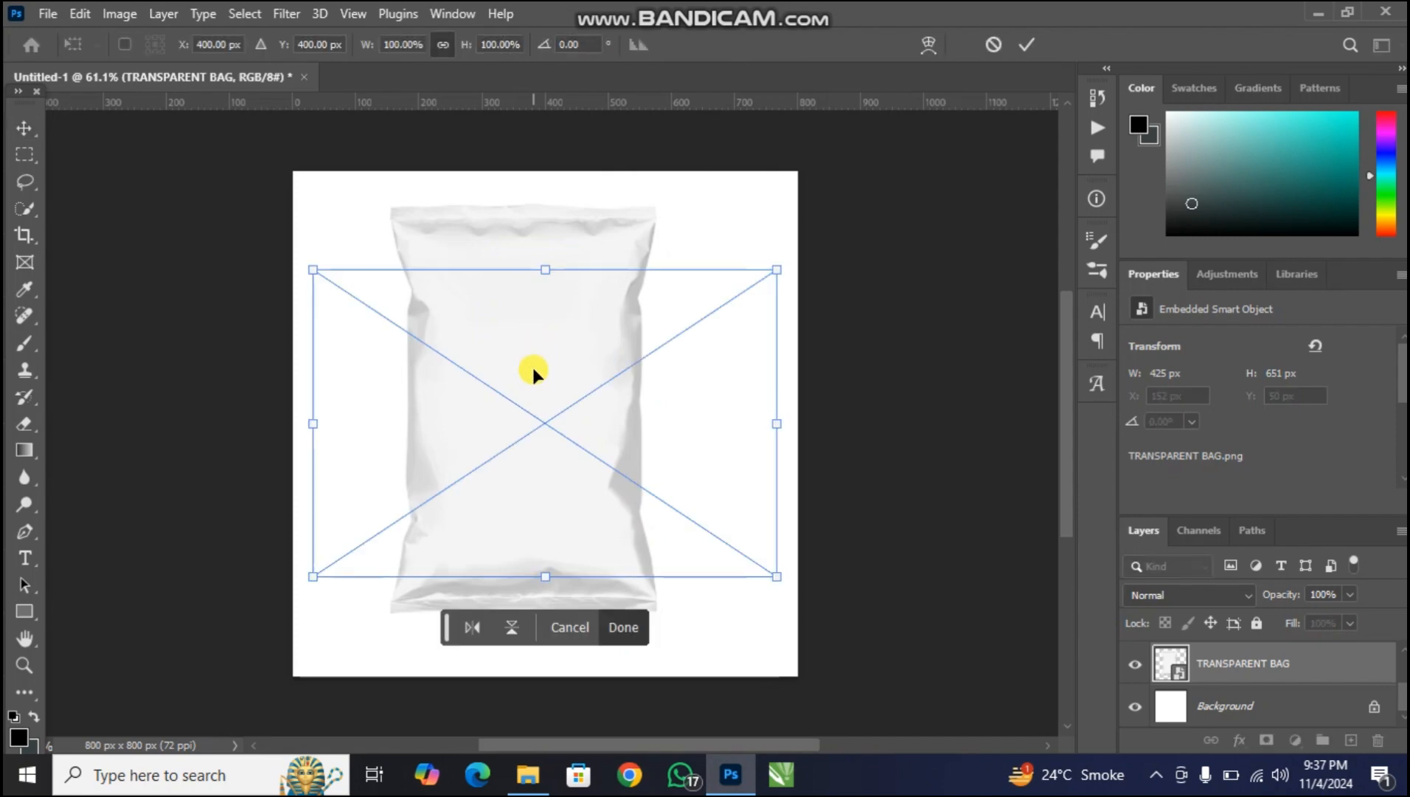
left_click_drag(546, 587, 547, 614)
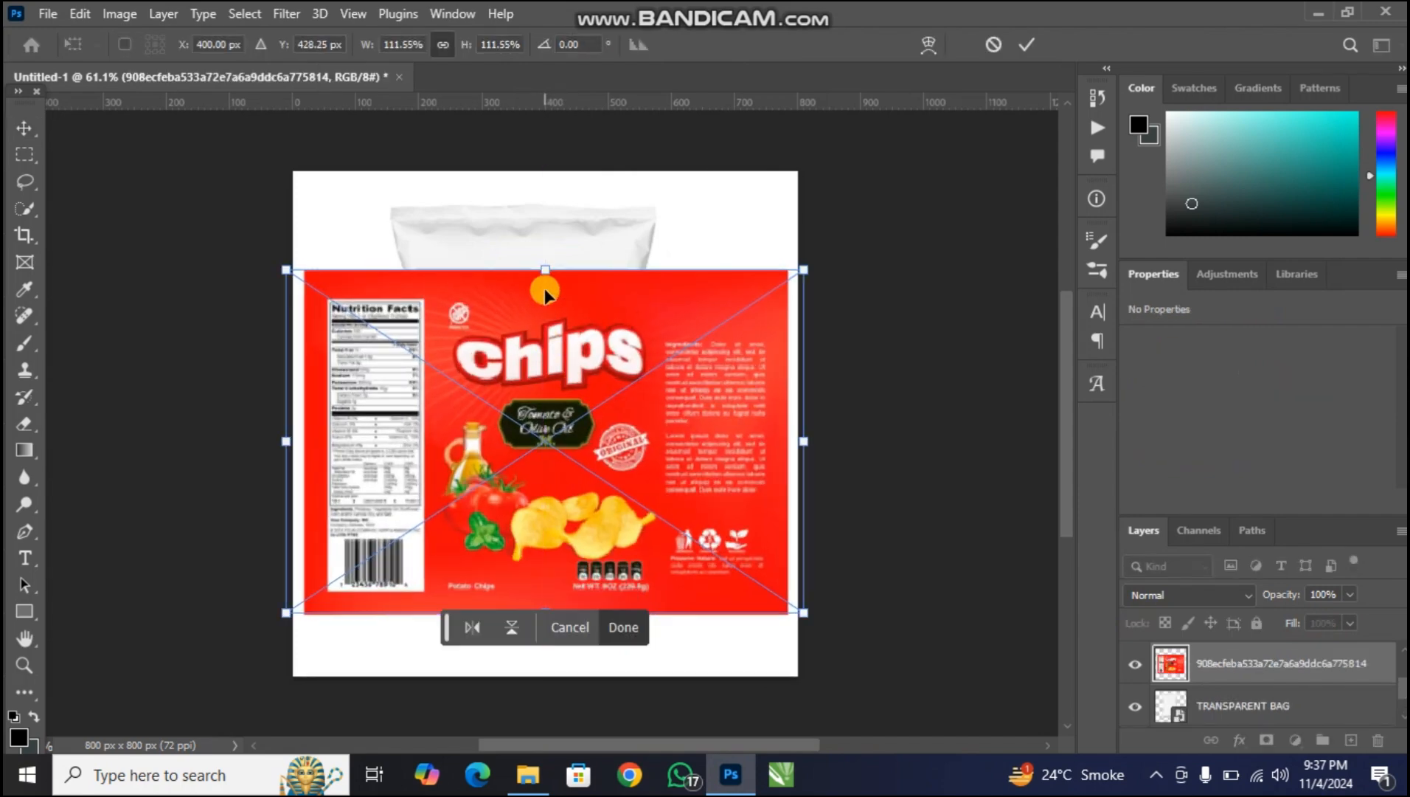
left_click_drag(545, 269, 546, 211)
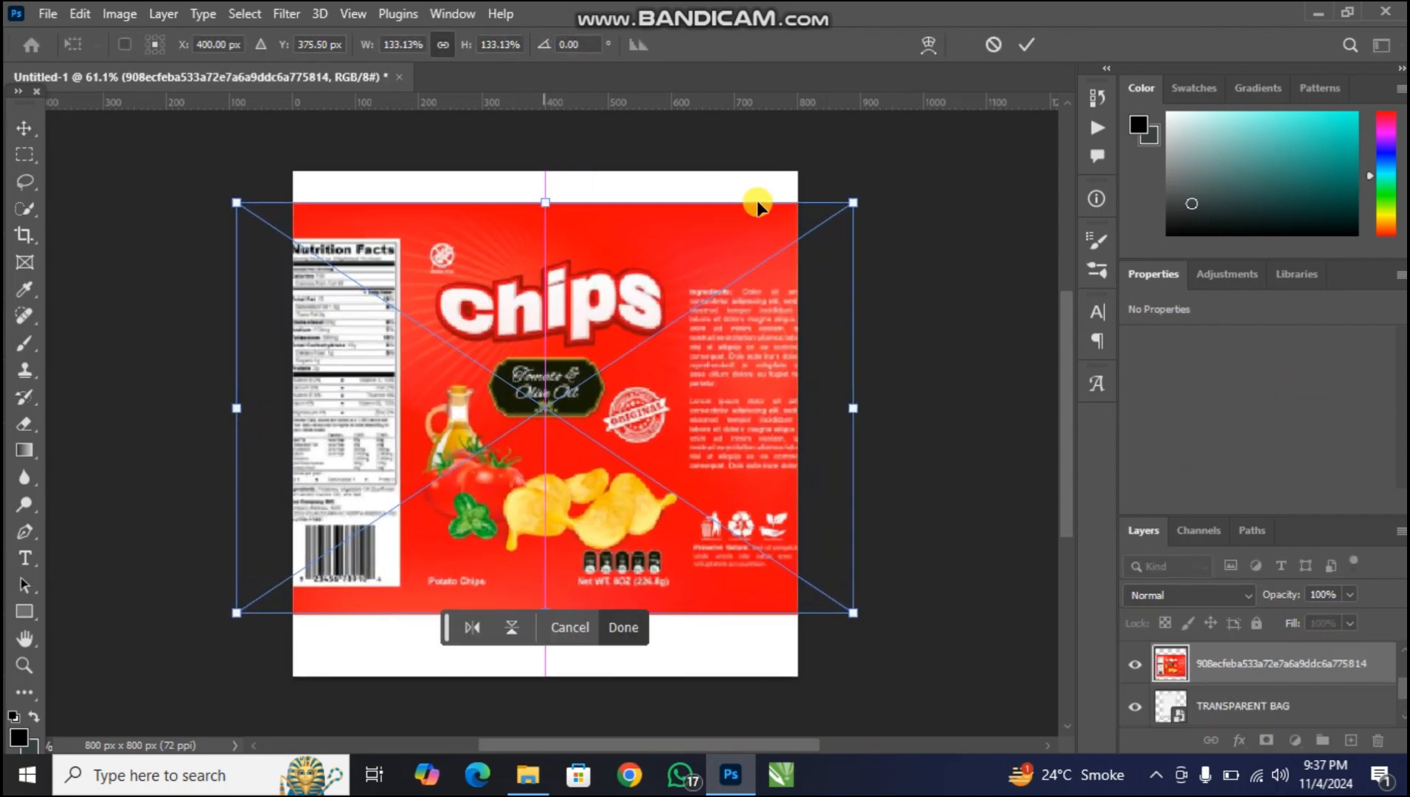
left_click(1027, 45)
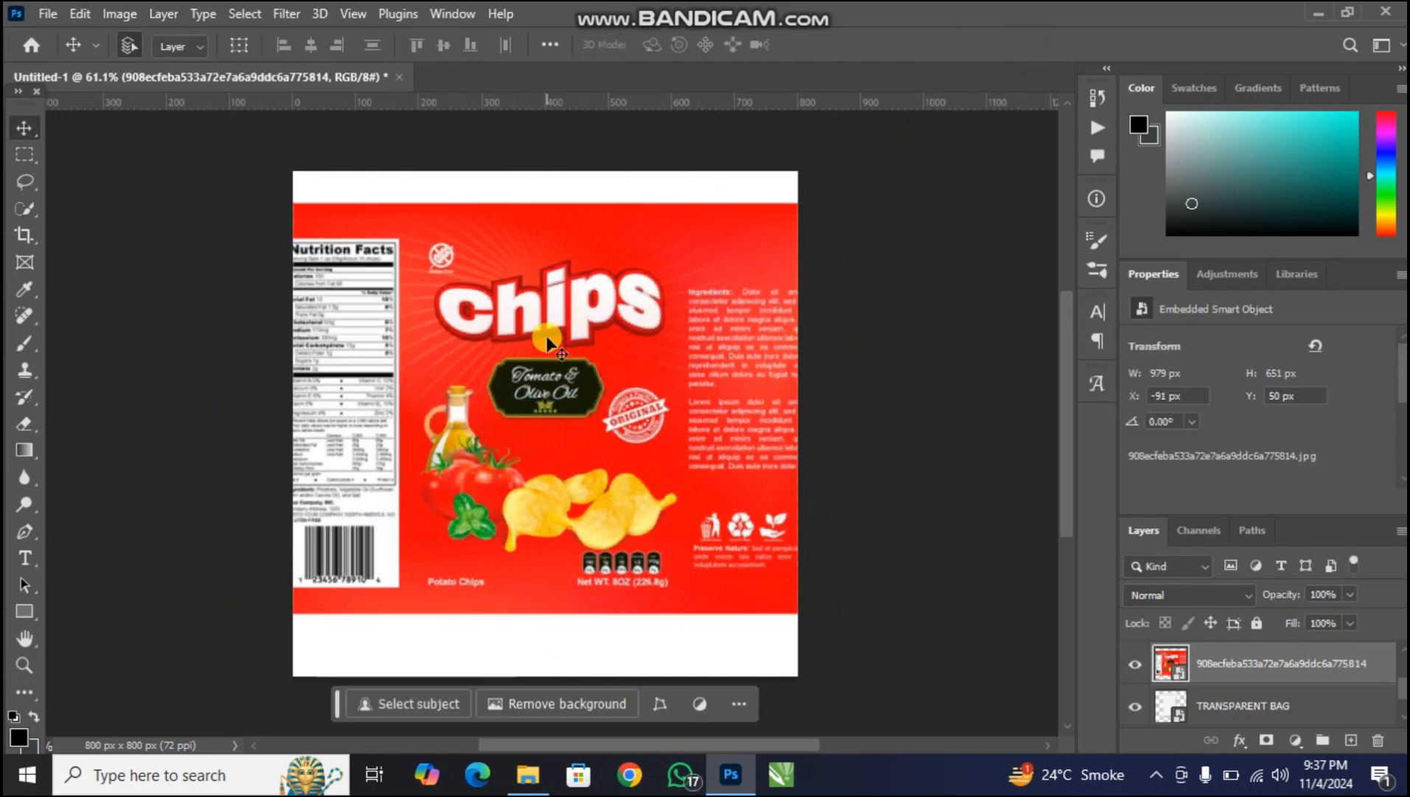
Lower the chips artwork's opacity to 64% and shift it left over the bag to about X -131 px
left_click_drag(547, 341, 546, 342)
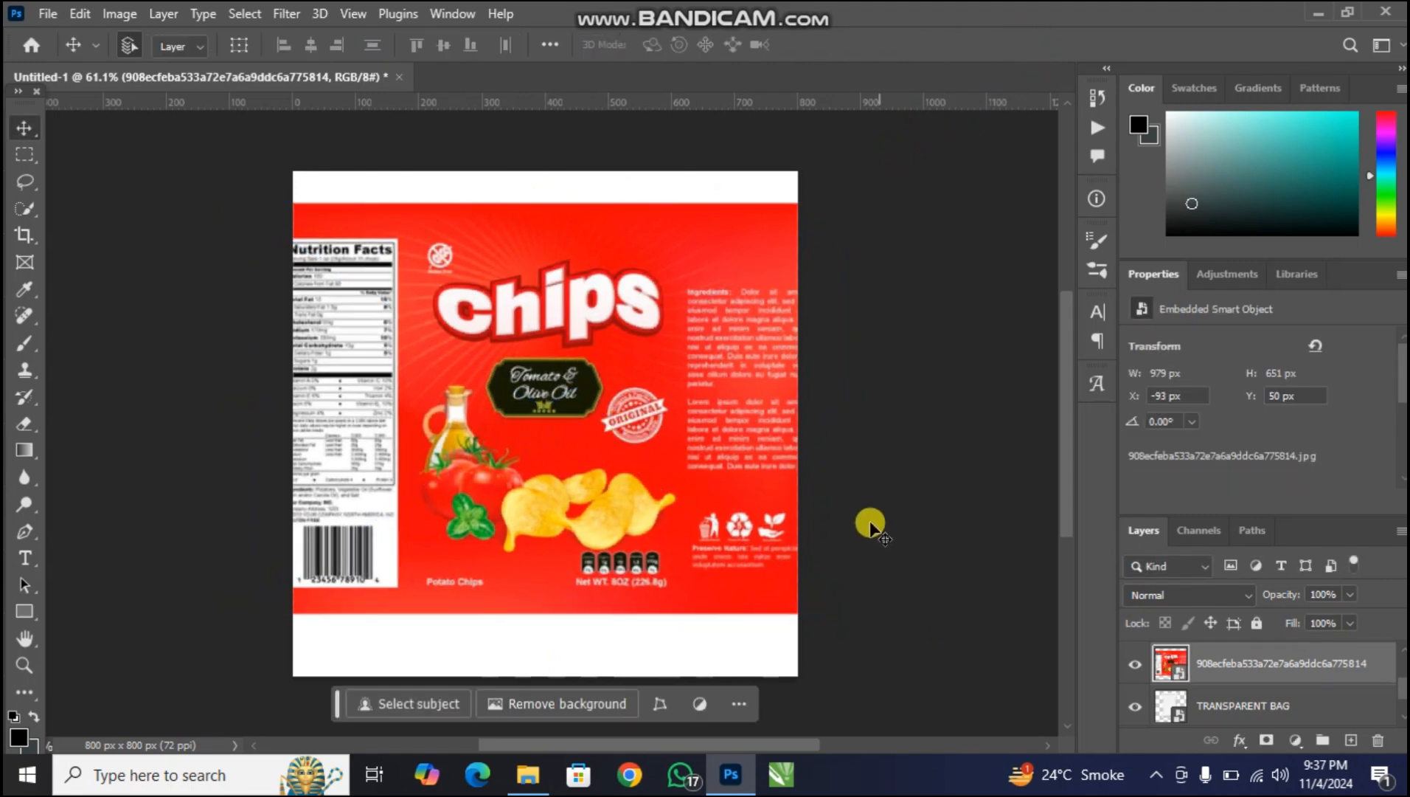
left_click_drag(1300, 599, 1225, 588)
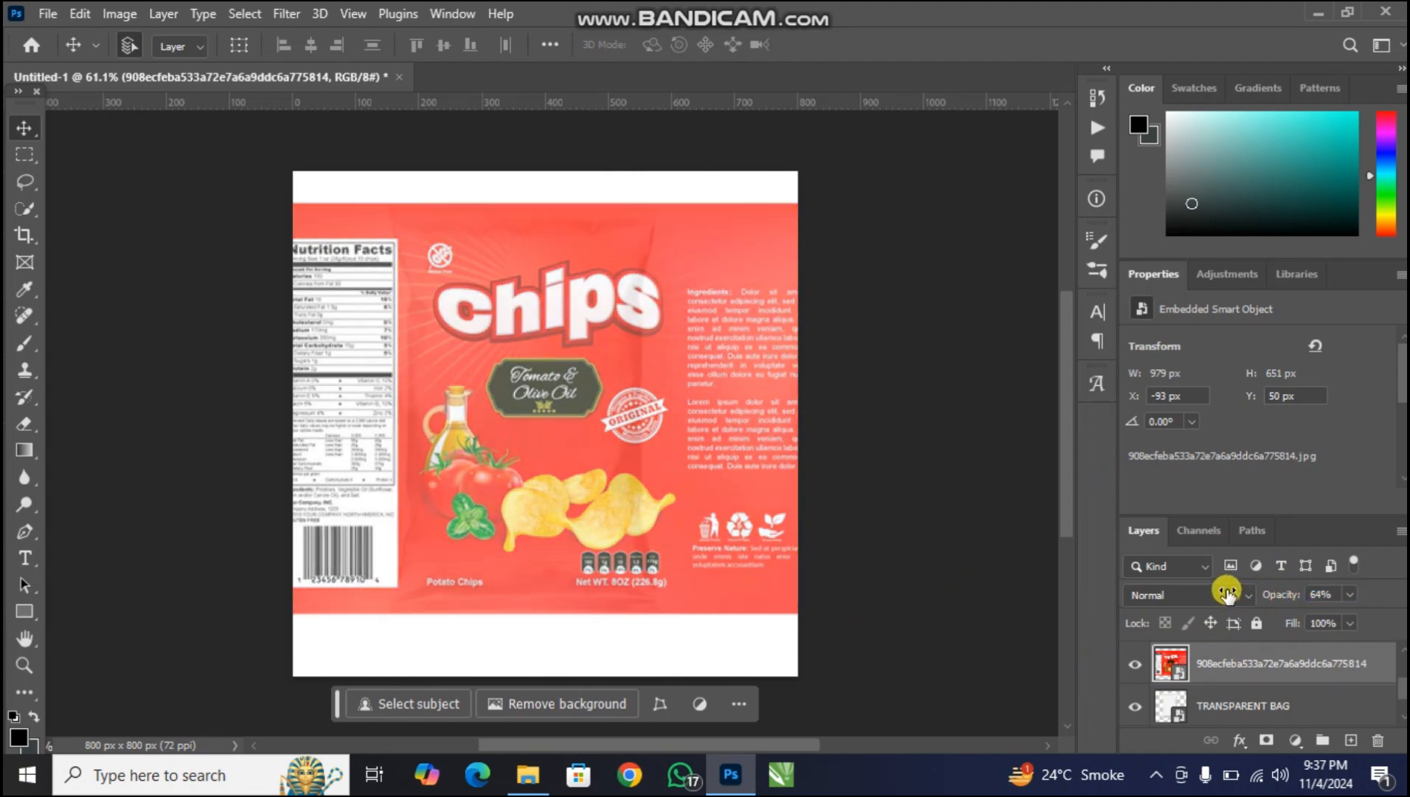
key("Left")
key("Left")
key("Left")
key("Left")
key("Left")
key("Left")
key("Left")
key("Left")
key("Left")
key("Left")
key("Left")
key("Left")
key("Left")
key("Left")
key("Left")
key("Left")
key("Left")
key("Left")
key("Left")
key("Left")
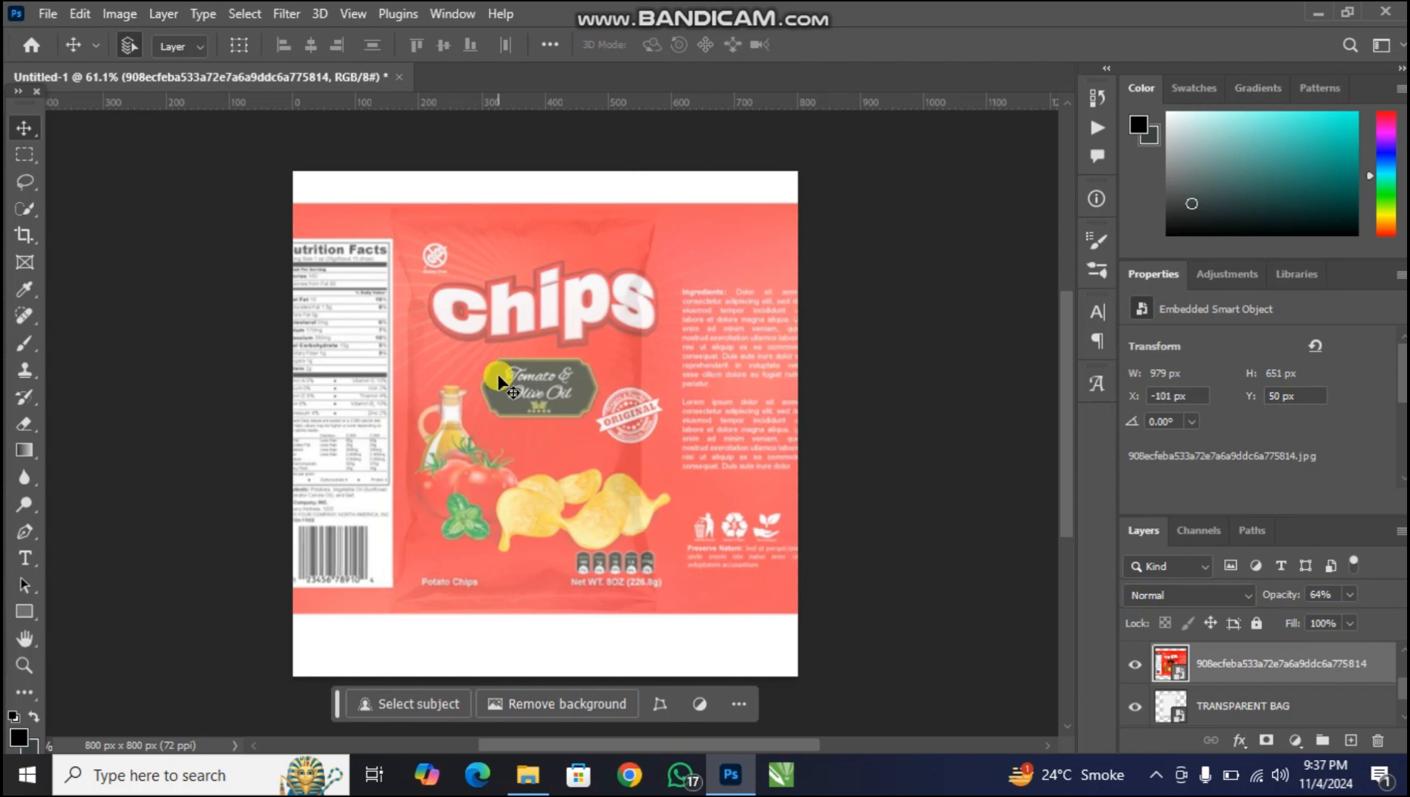
key("Left")
key("Left")
key("Left")
key("Left")
key("Left")
key("Left")
key("Left")
key("Left")
key("Left")
key("Left")
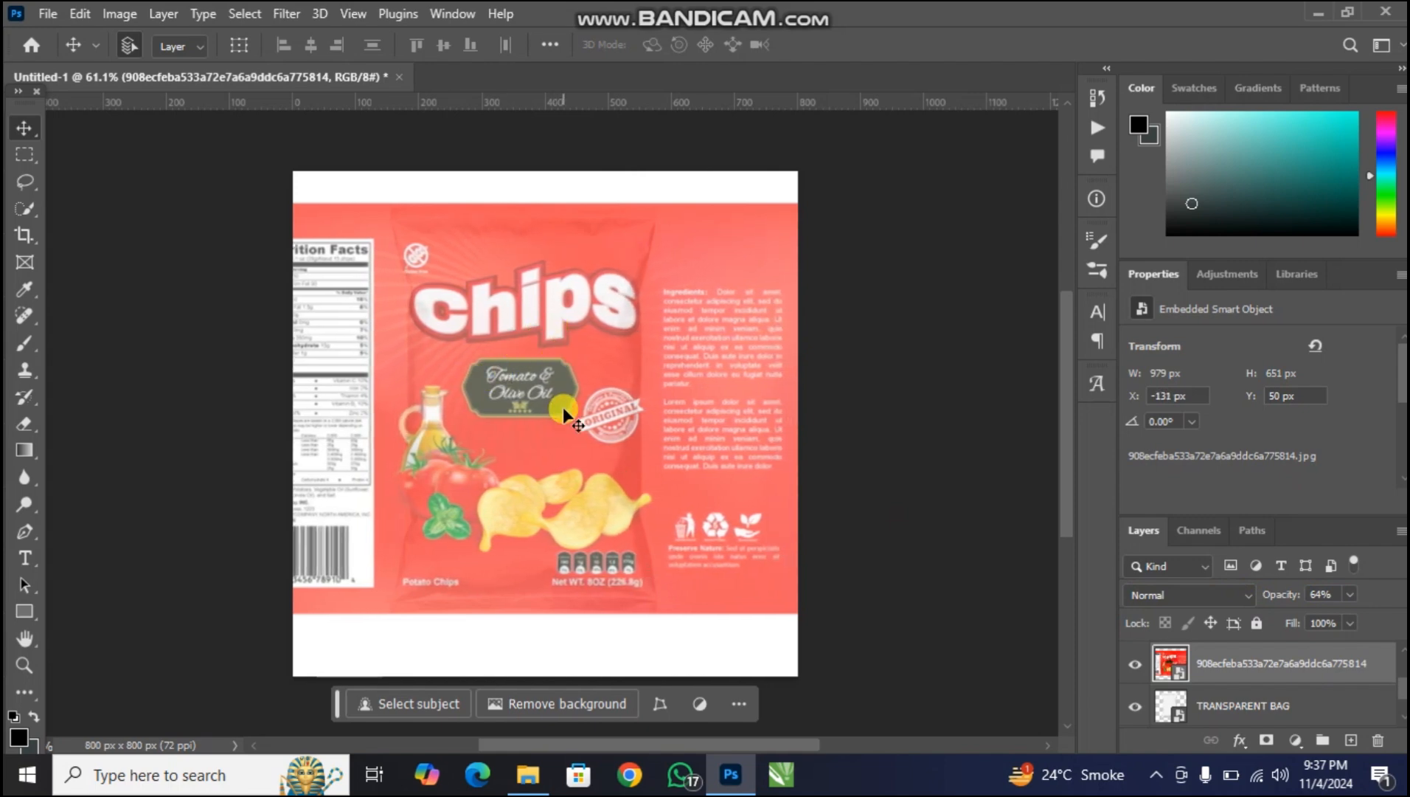
Free-transform the chips artwork to about 124% width, keeping its height, and nudge it right to re-centre the design on the bag
key("ctrl")
key("ctrl+t")
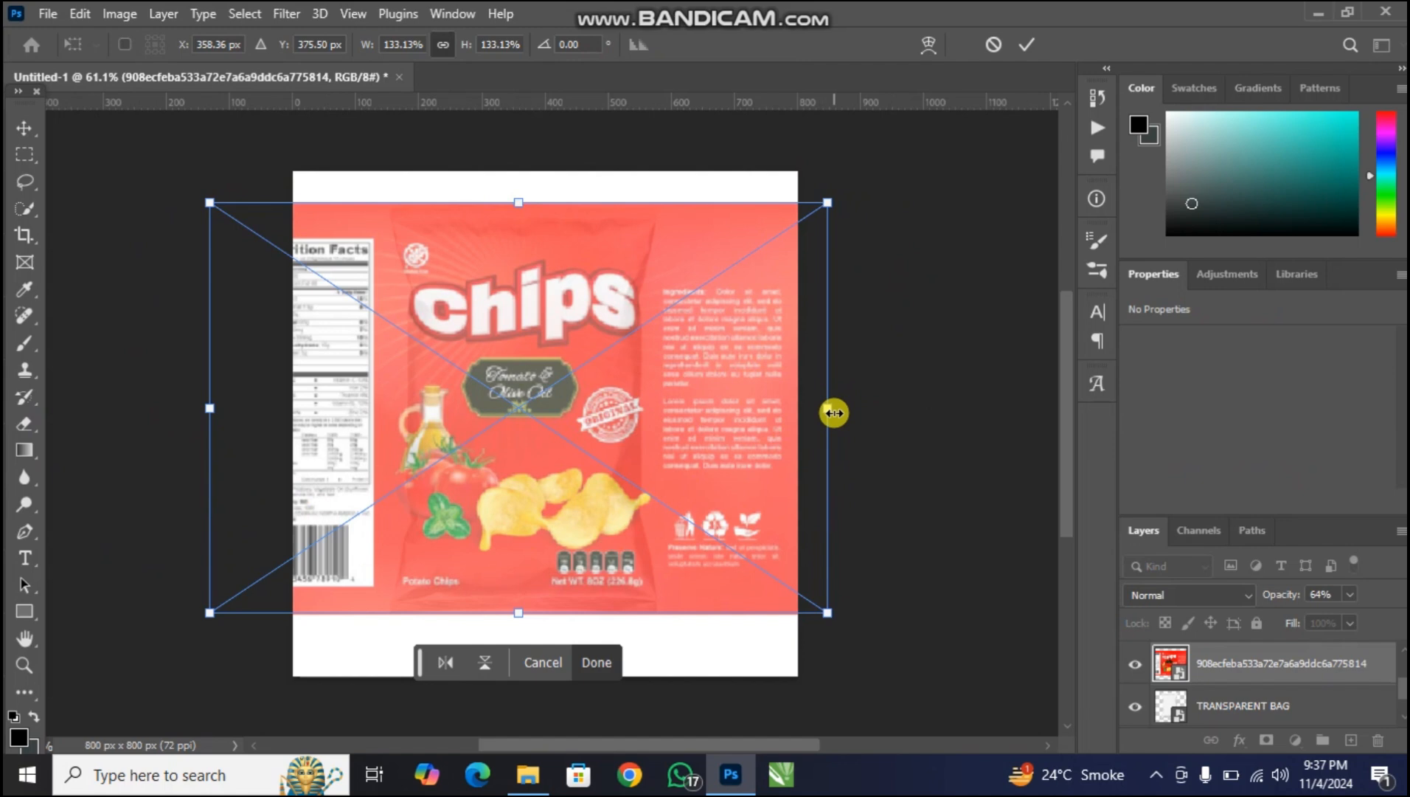
left_click_drag(834, 413, 791, 412)
key("Right")
key("Right")
key("Right")
key("Right")
key("Right")
key("Right")
key("Right")
key("Right")
key("Right")
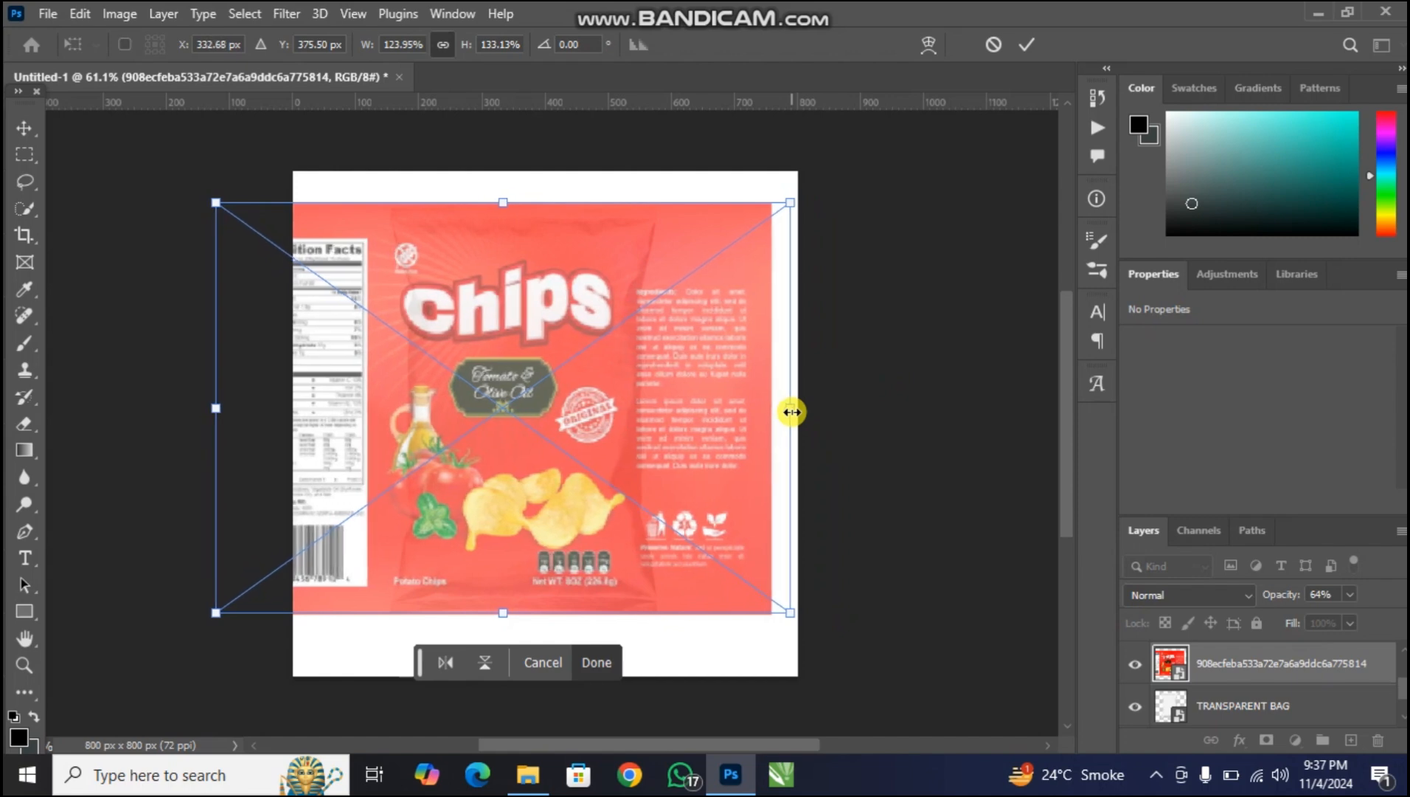
key("Right")
key("Right")
key("Right")
key("Right")
key("Right")
key("Right")
key("Right")
key("Right")
key("Right")
key("Right")
key("Right")
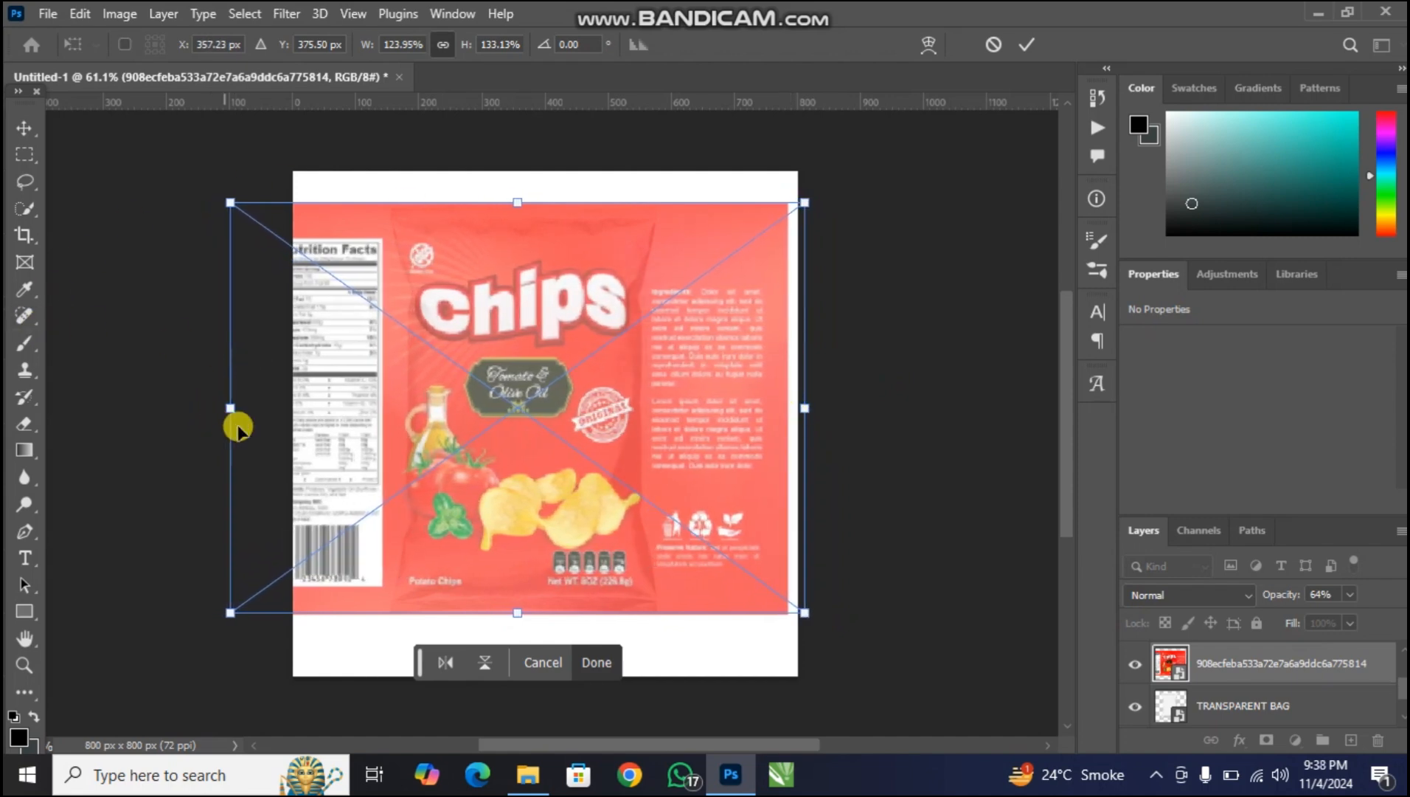
Narrow the artwork from its left edge to about 120% width, nudge it left to about X 360 px, and apply the transform
left_click_drag(229, 411, 252, 406)
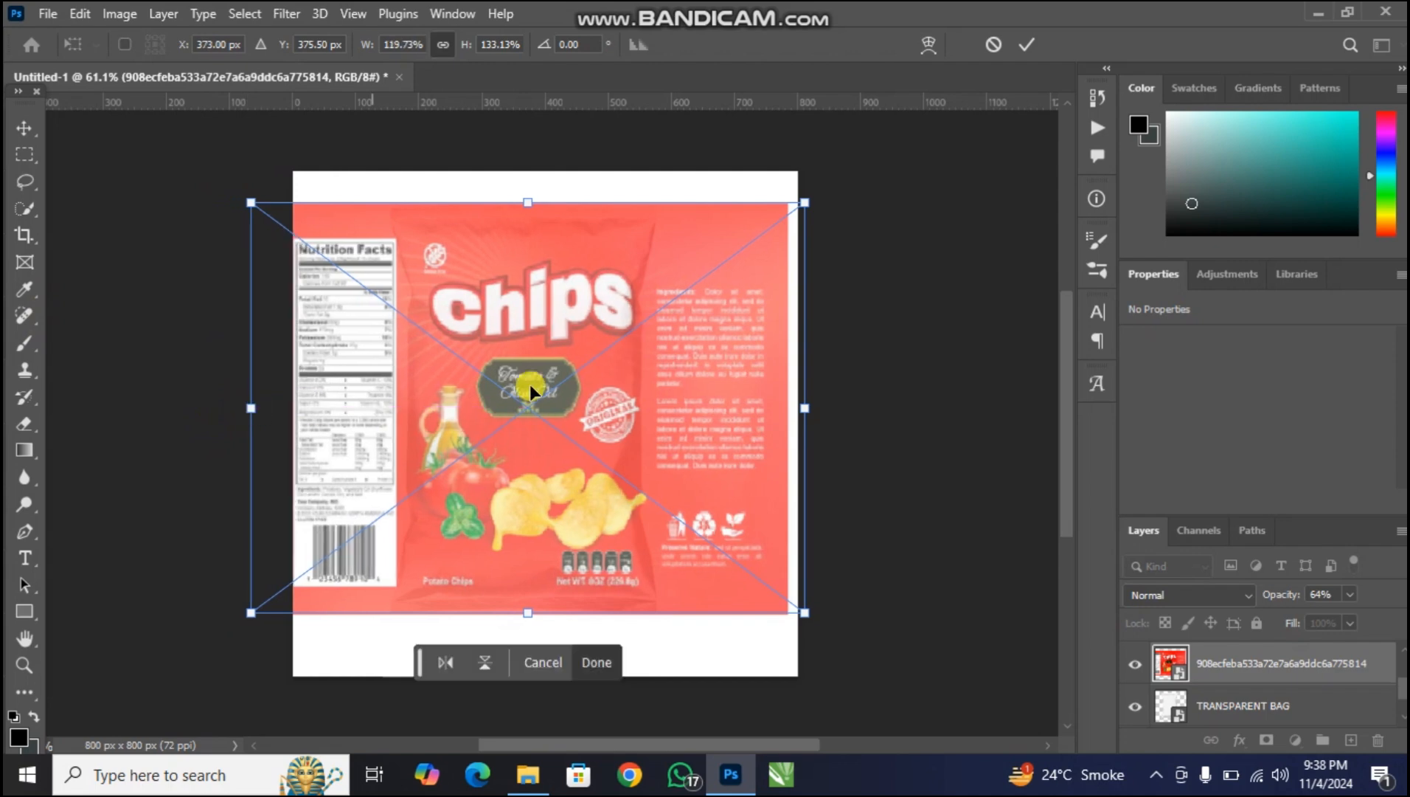
key("Left")
key("Left")
key("Left")
key("Left")
key("Left")
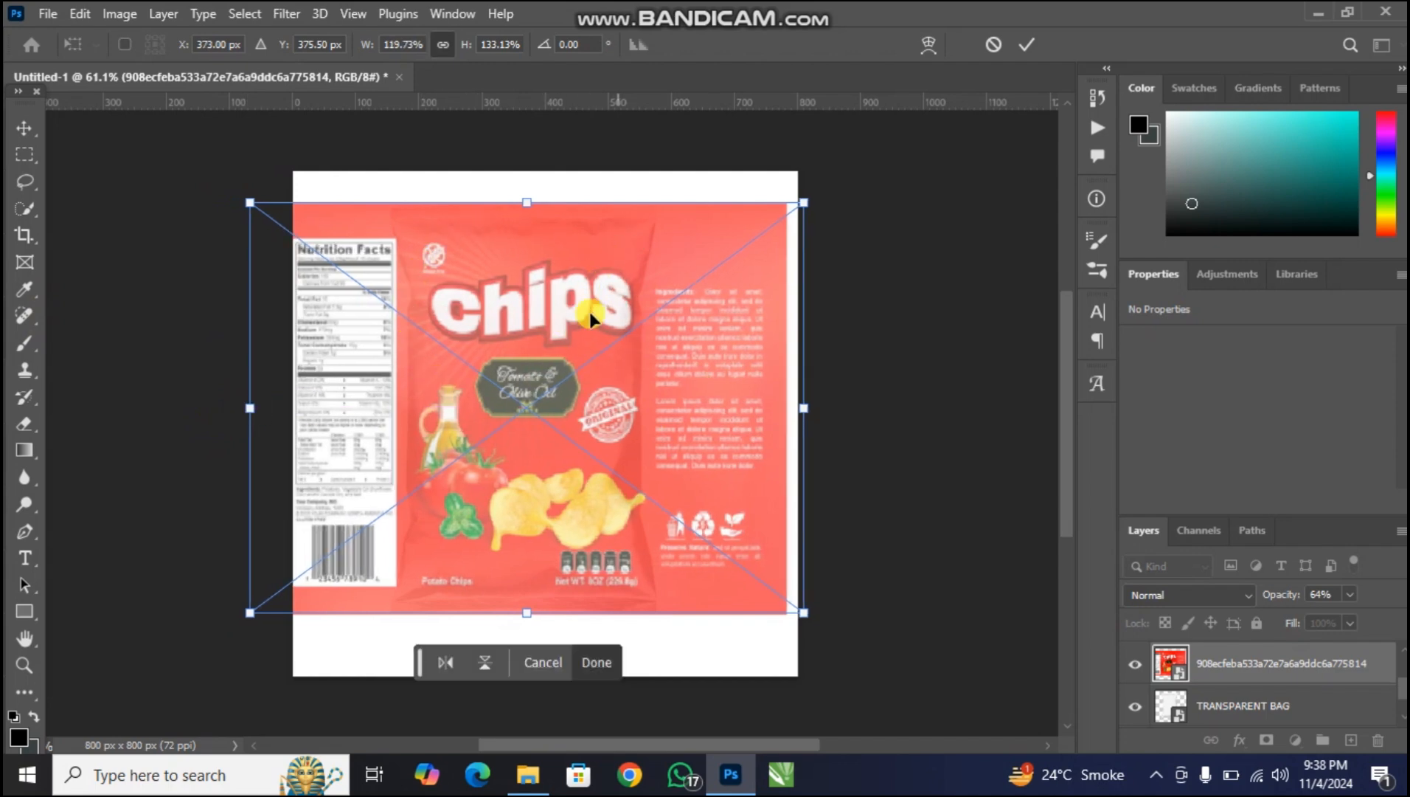
key("Left")
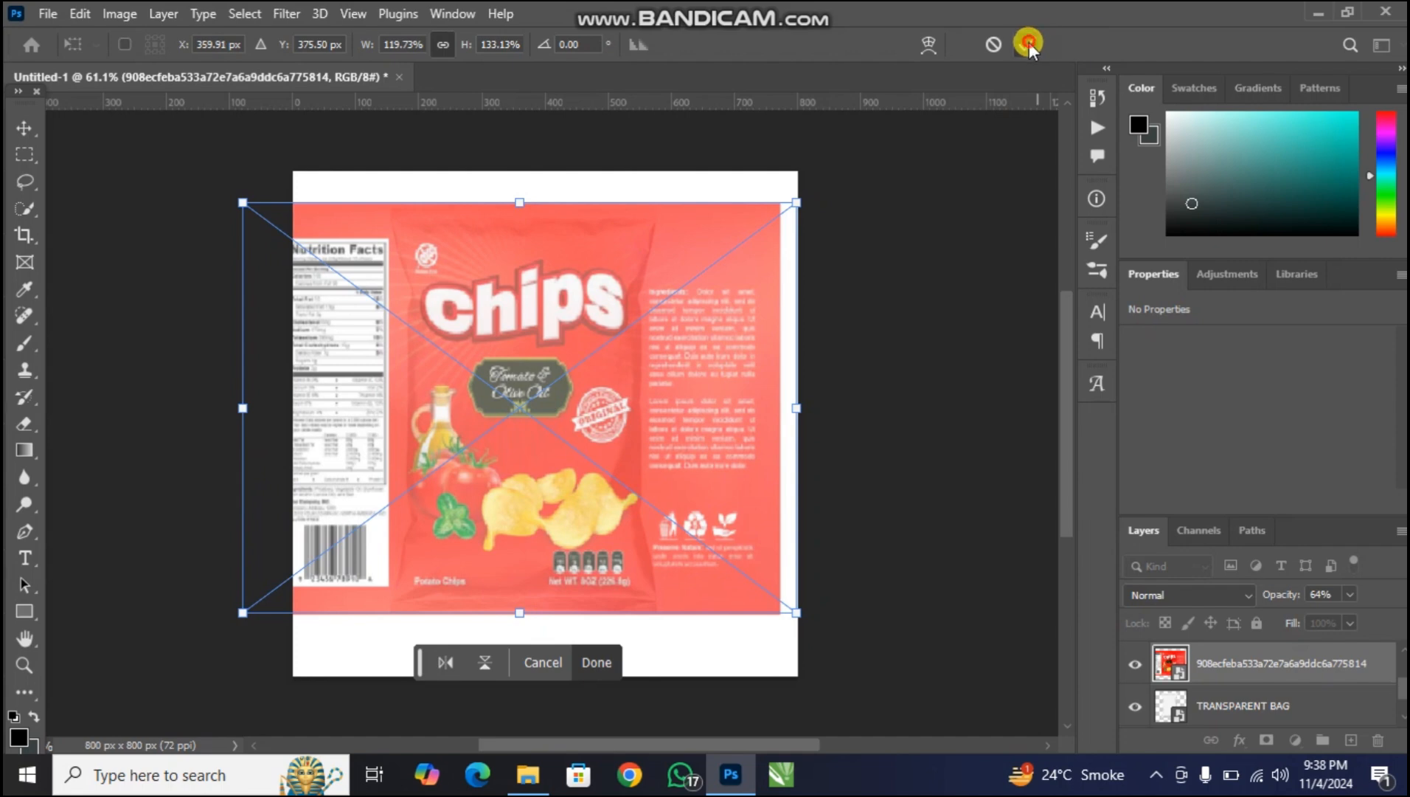
left_click(1027, 44)
Restore the chips artwork's opacity to 100% and clip it to the TRANSPARENT BAG layer with a clipping mask
left_click_drag(1288, 591, 1390, 593)
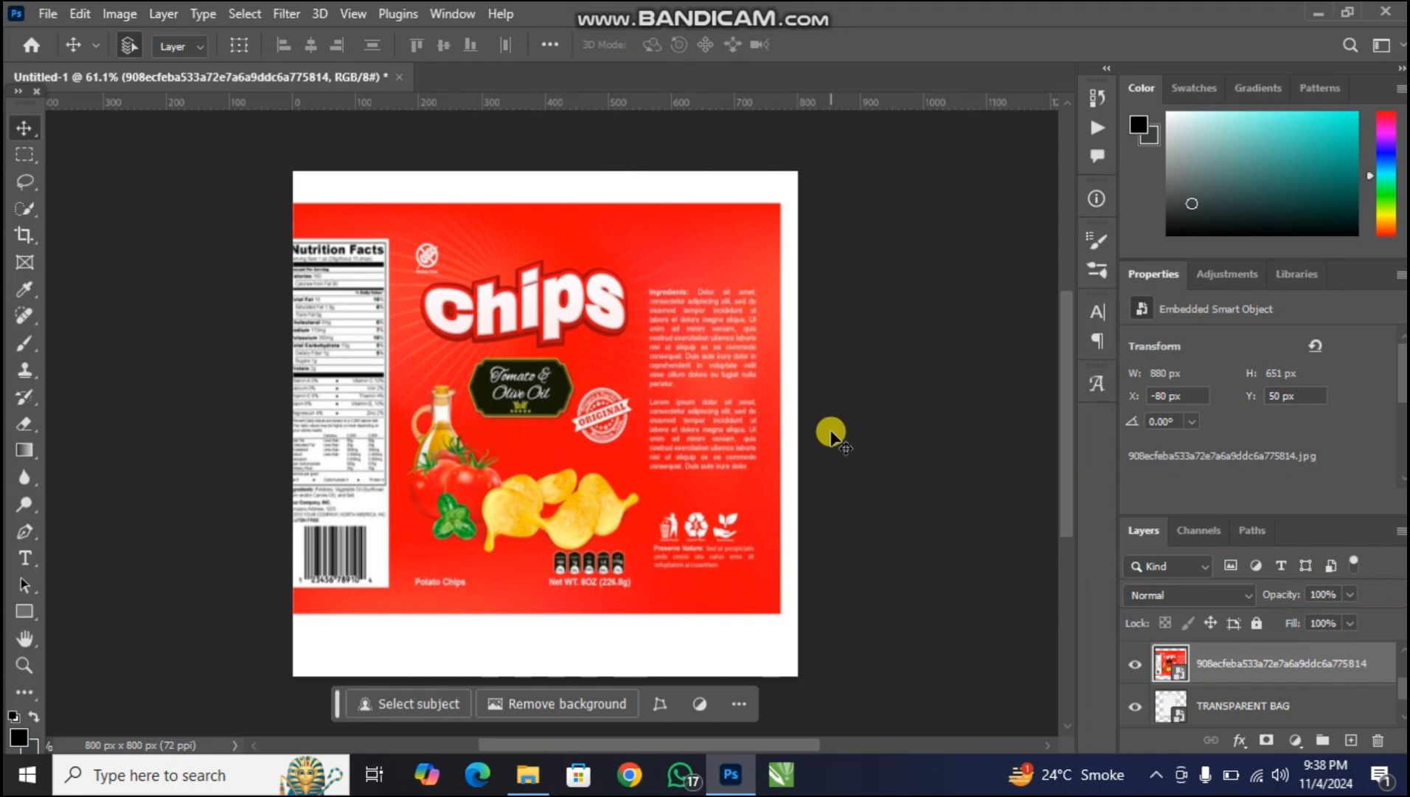
left_click(941, 104)
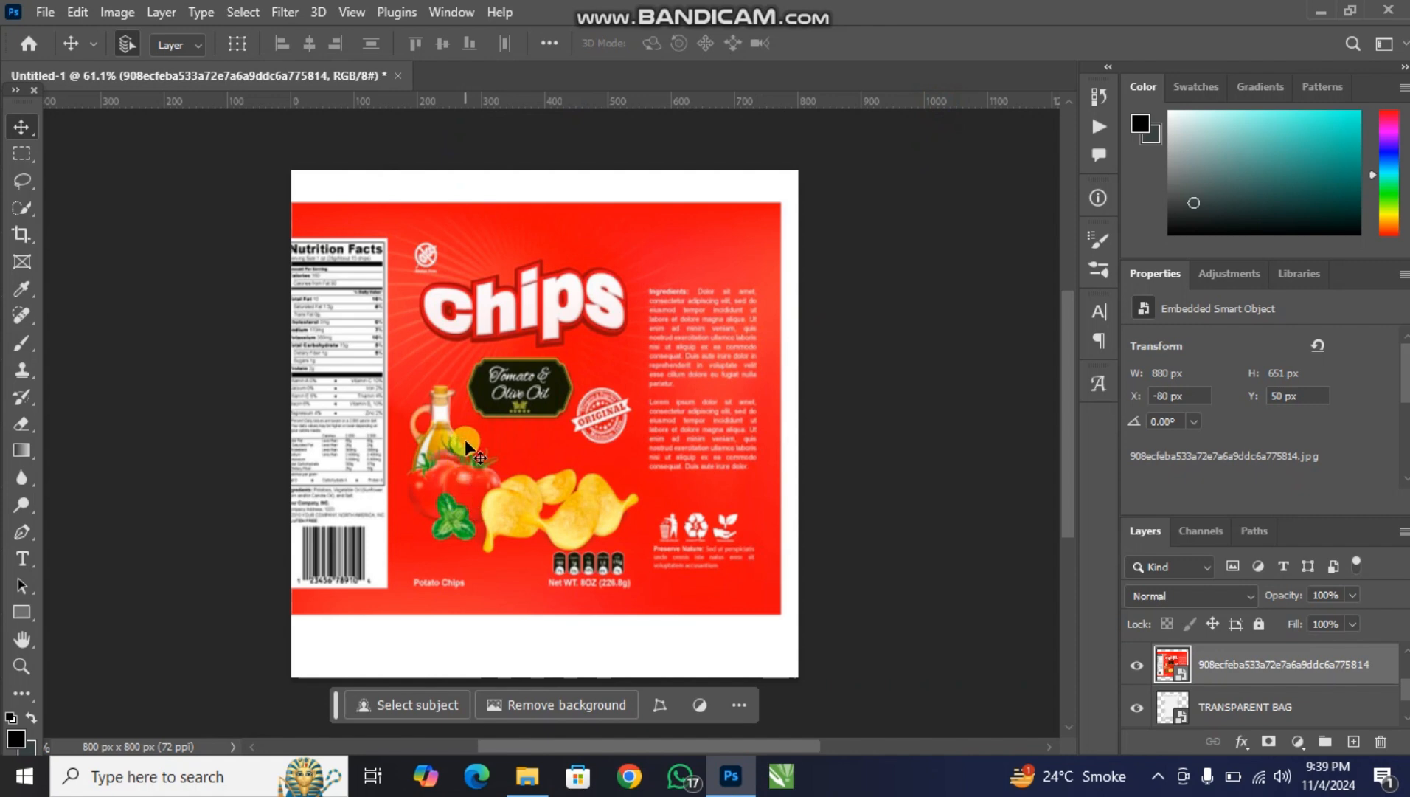
right_click(1246, 667)
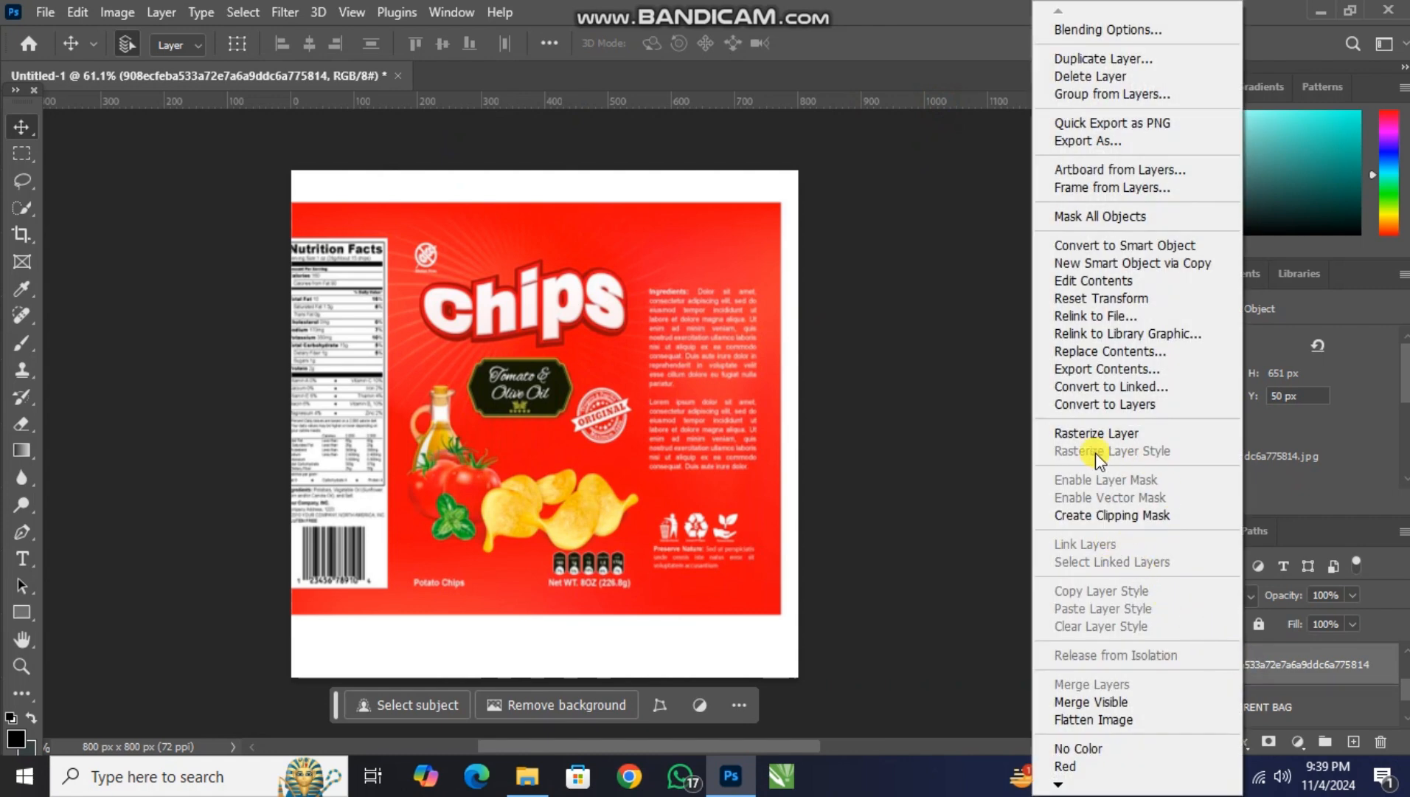
left_click(1099, 515)
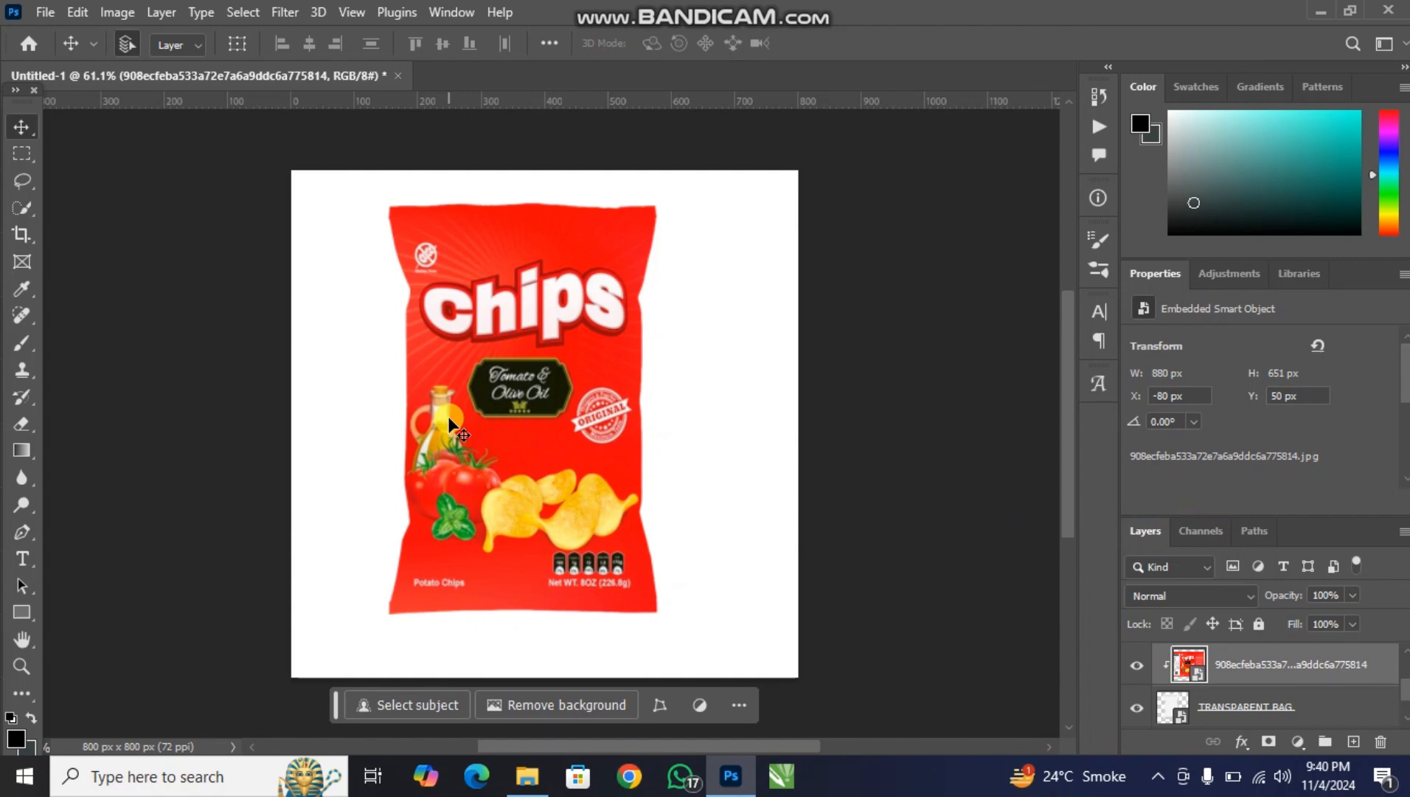
Set the chips artwork's blend mode to Linear Burn and darken its midtones to 0.75 with Levels
left_click(1209, 593)
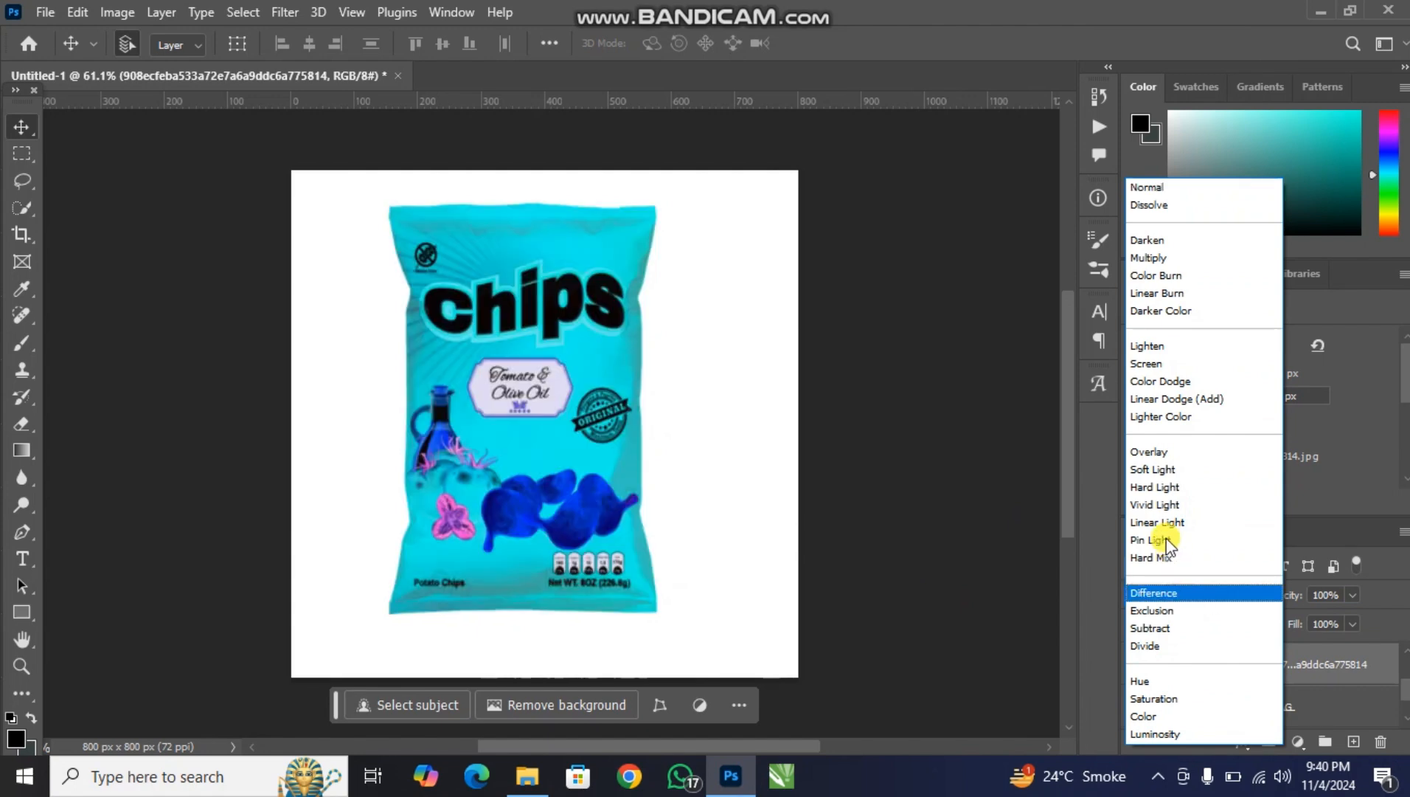
left_click(1170, 293)
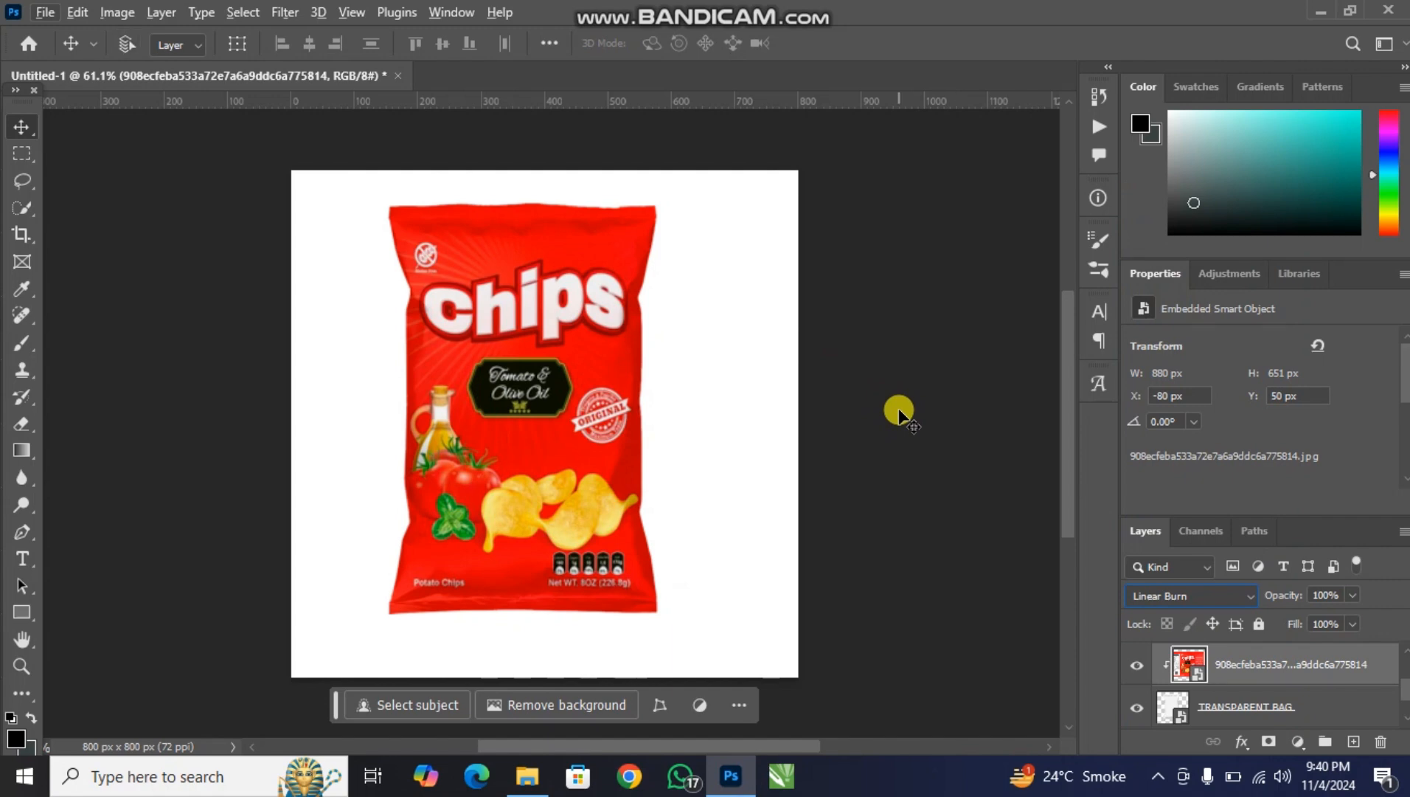
key("ctrl+l")
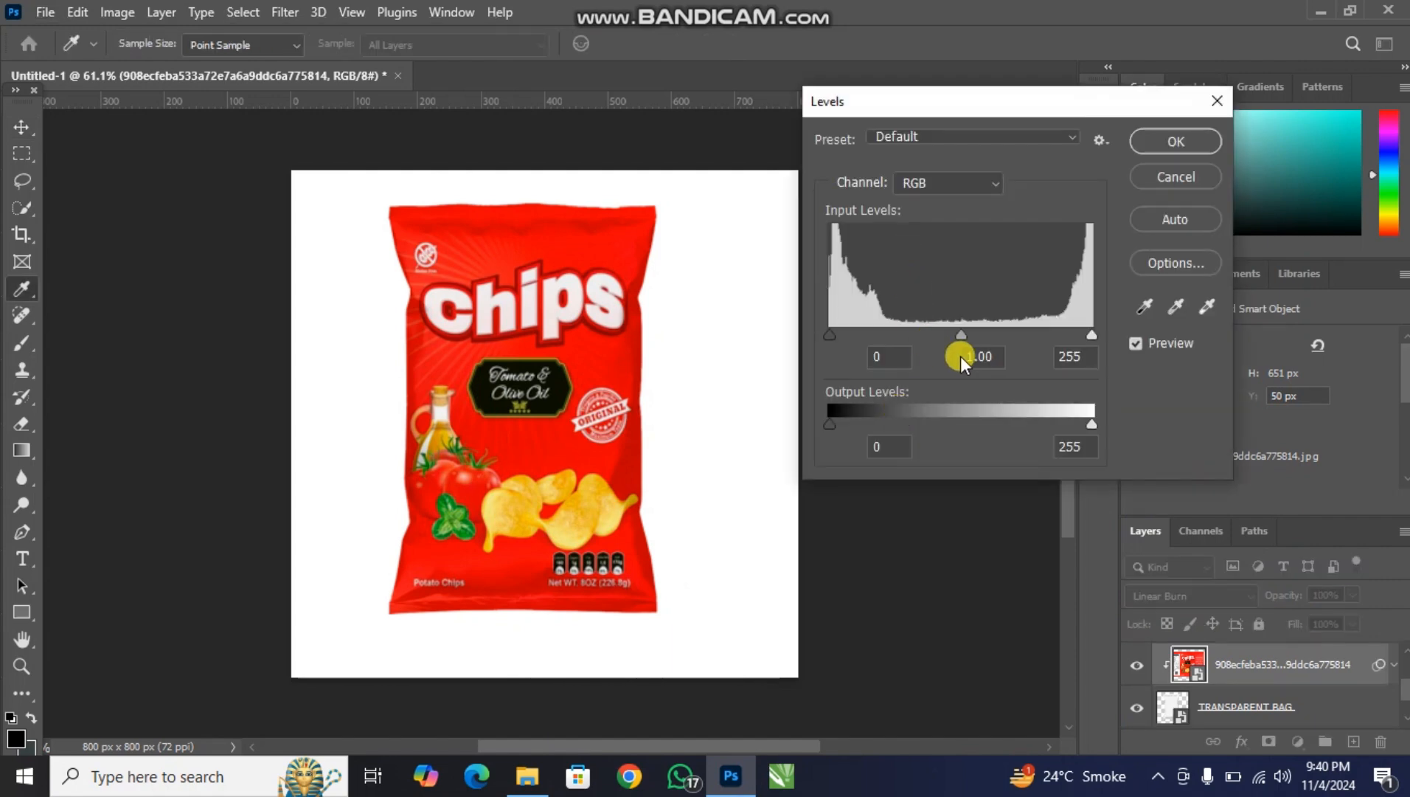
left_click_drag(966, 341, 971, 335)
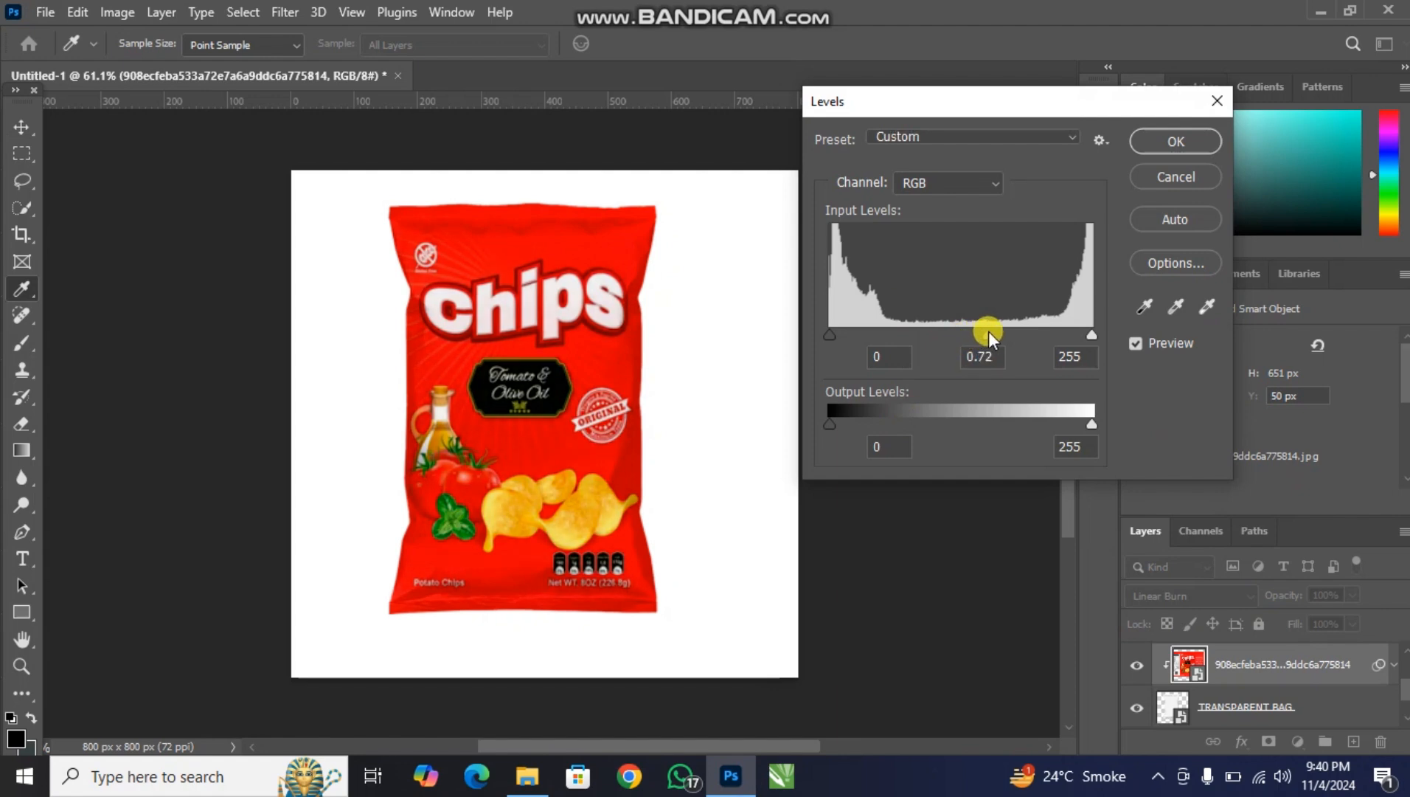
left_click_drag(991, 332, 985, 334)
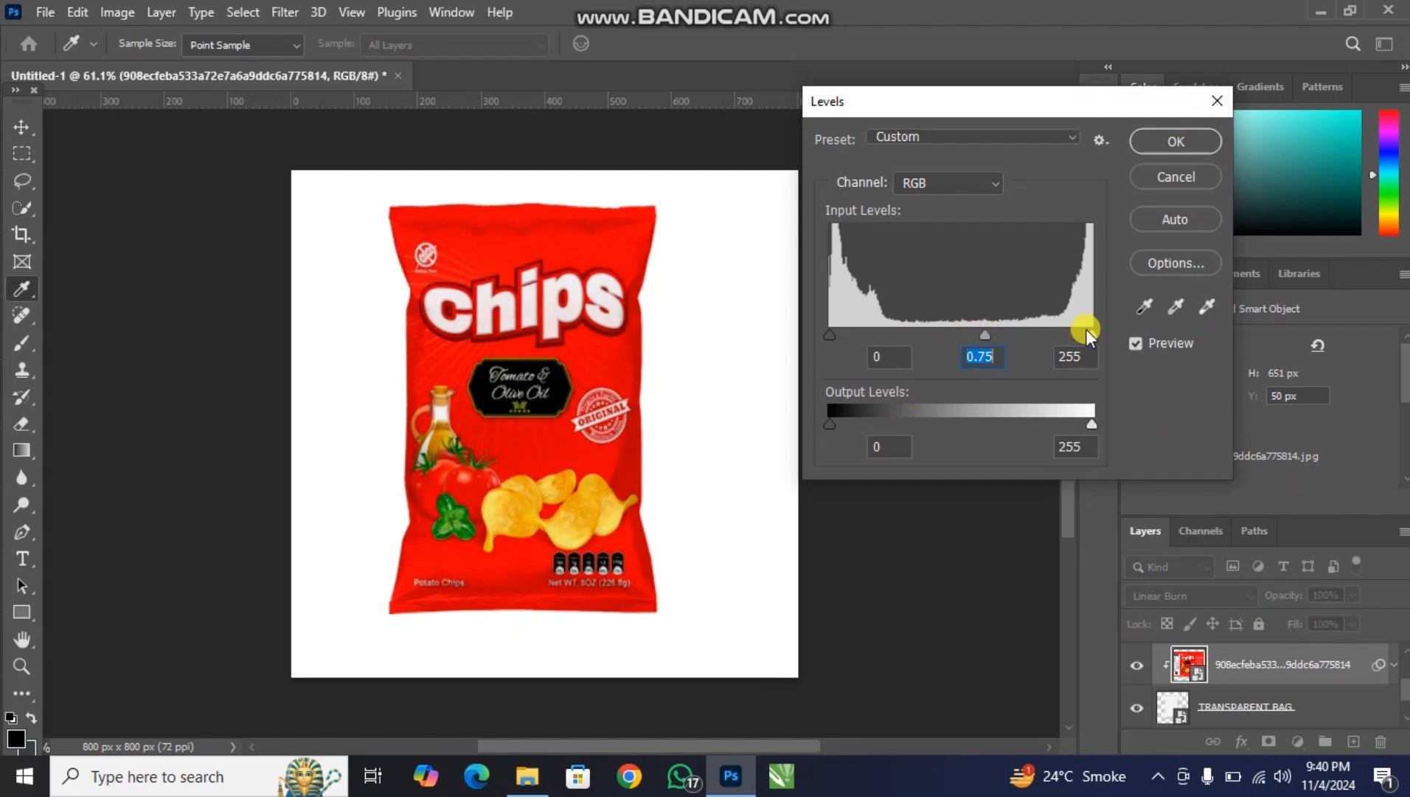
left_click(1178, 139)
Show the TRANSPARENT BAG copy layer and clip it to the layers below with a clipping mask
scroll(1181, 679, "up", 2)
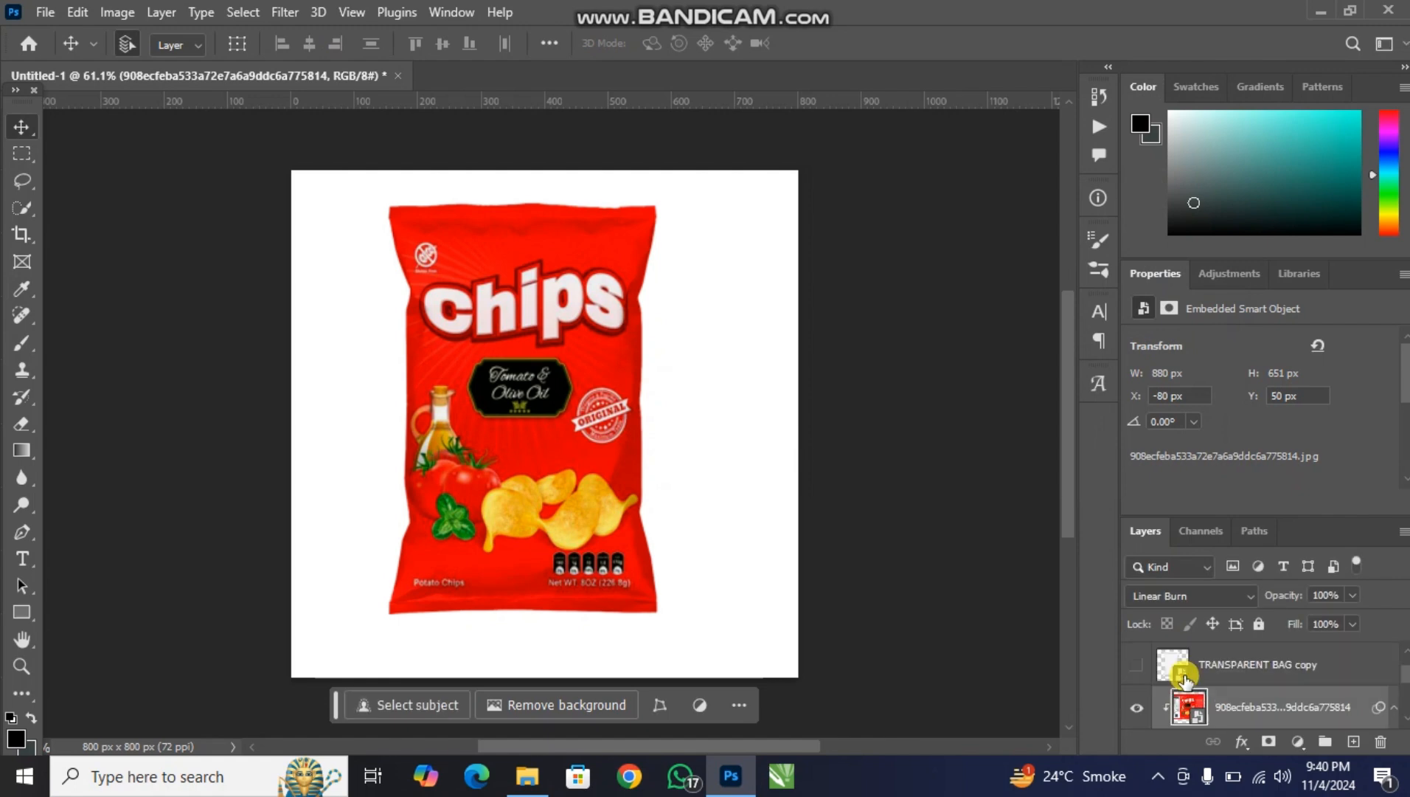
left_click(1143, 670)
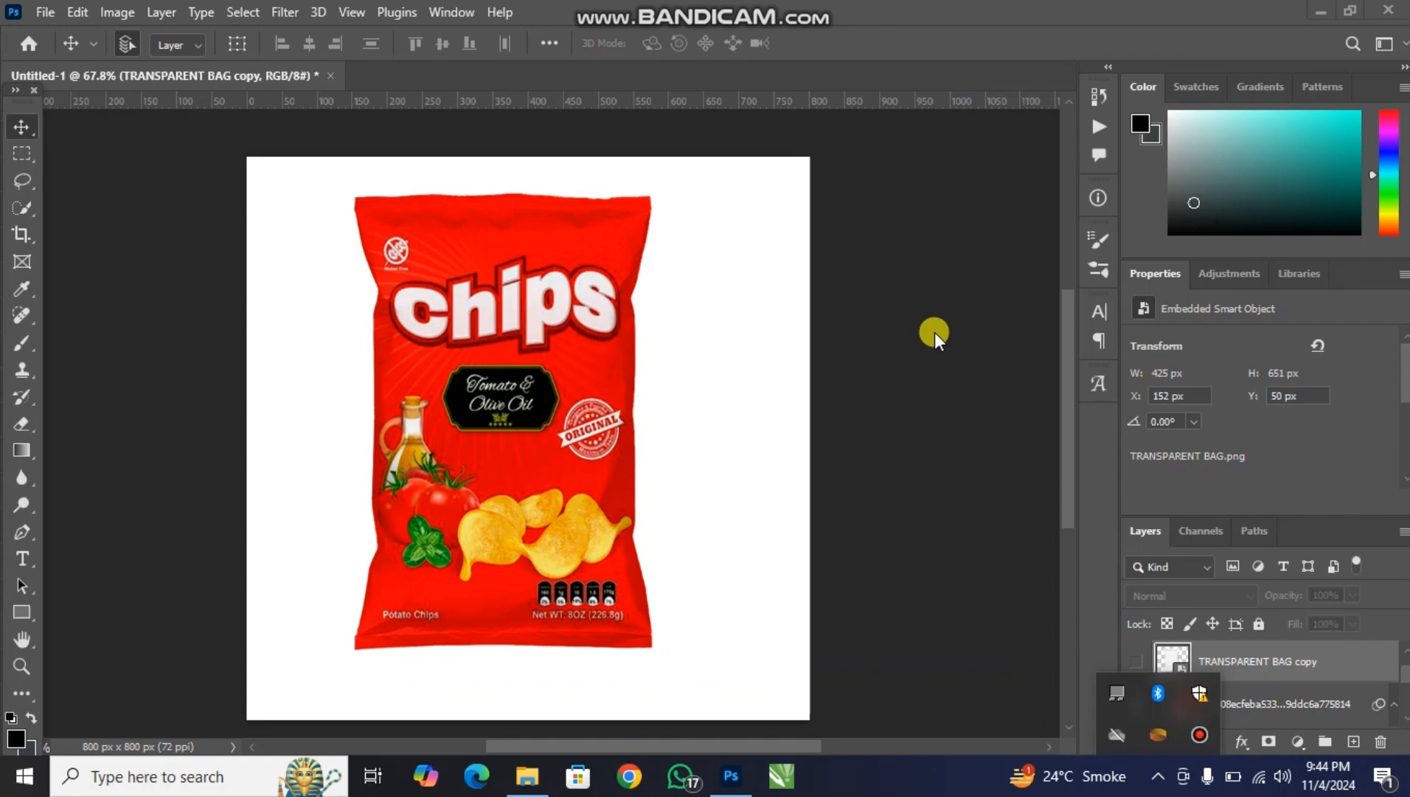
left_click(935, 332)
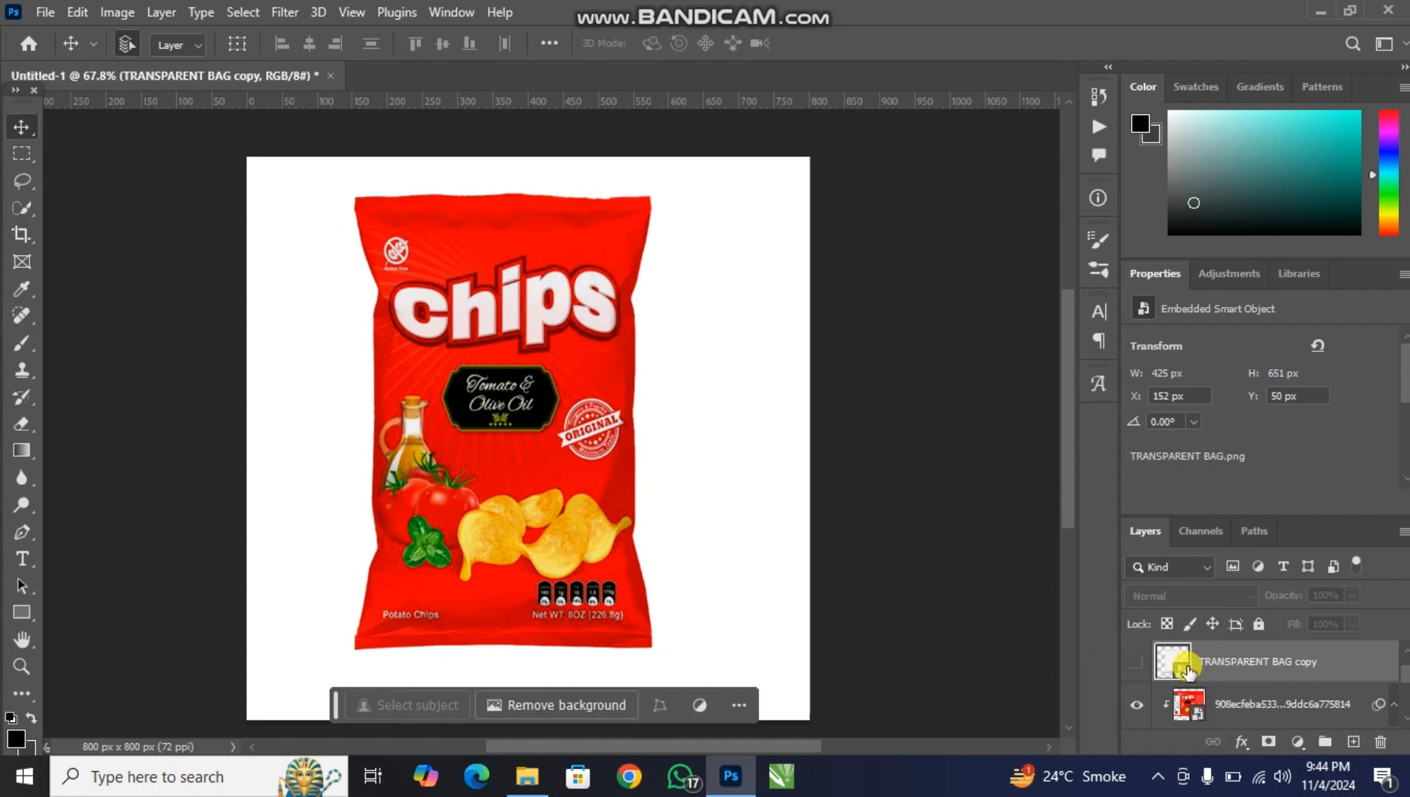
left_click(1137, 664)
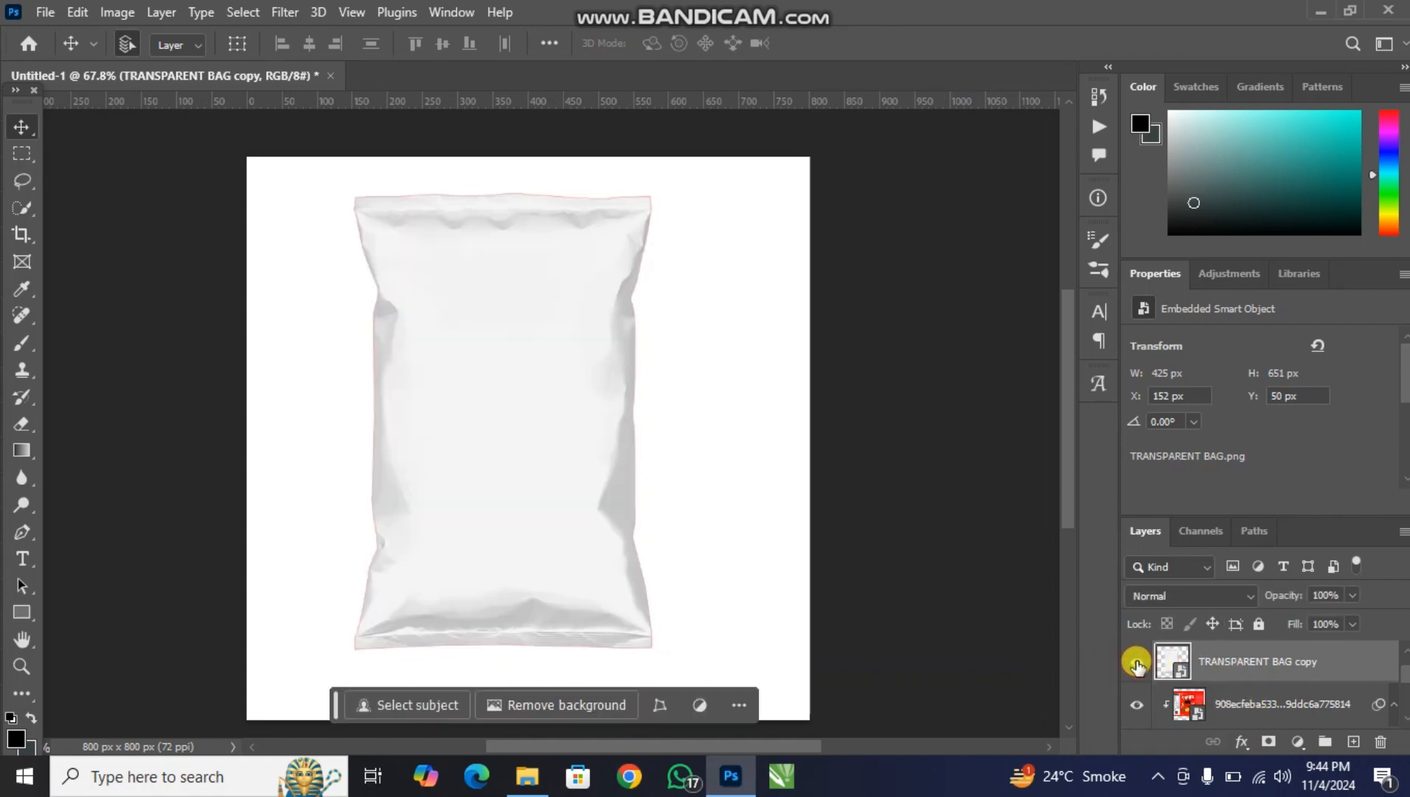
right_click(1225, 658)
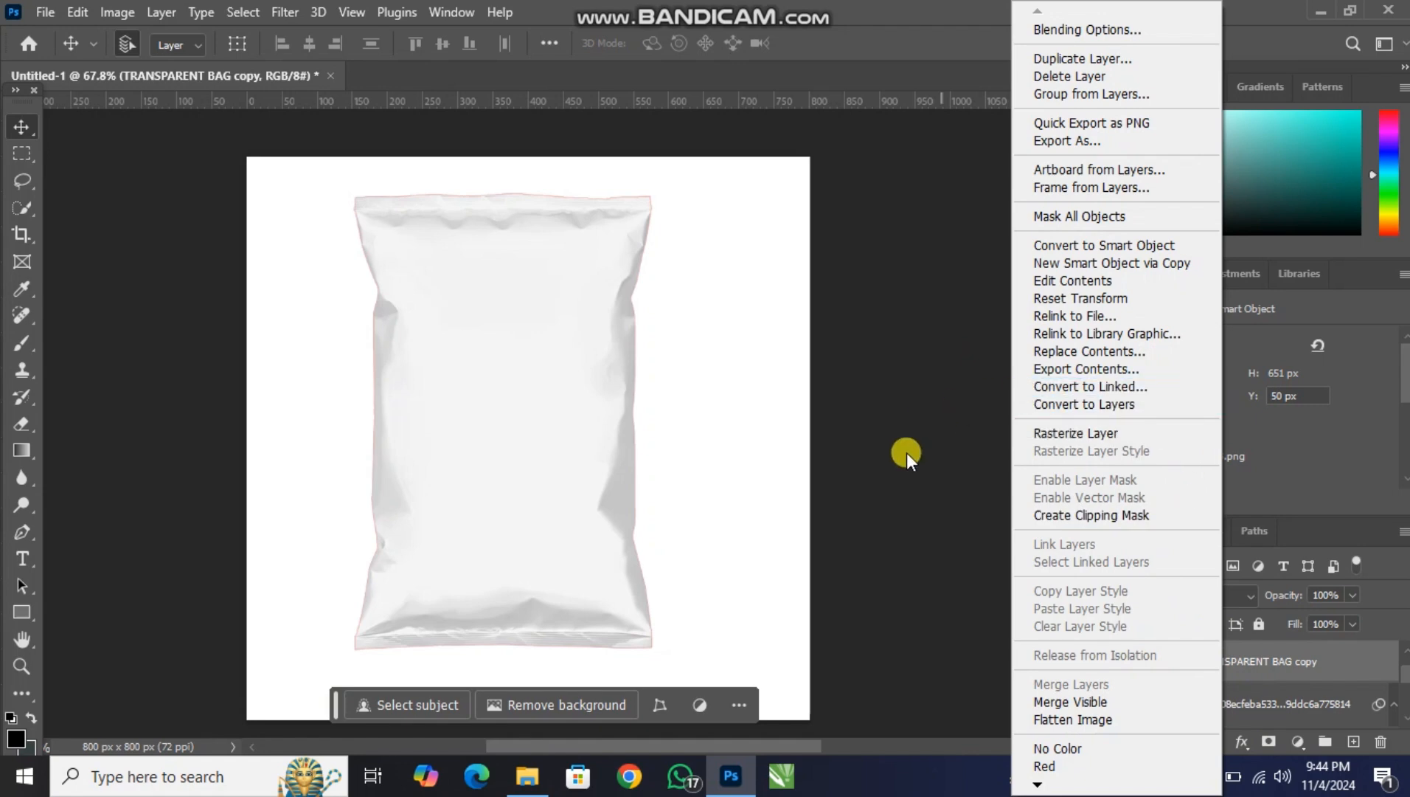
left_click(1104, 516)
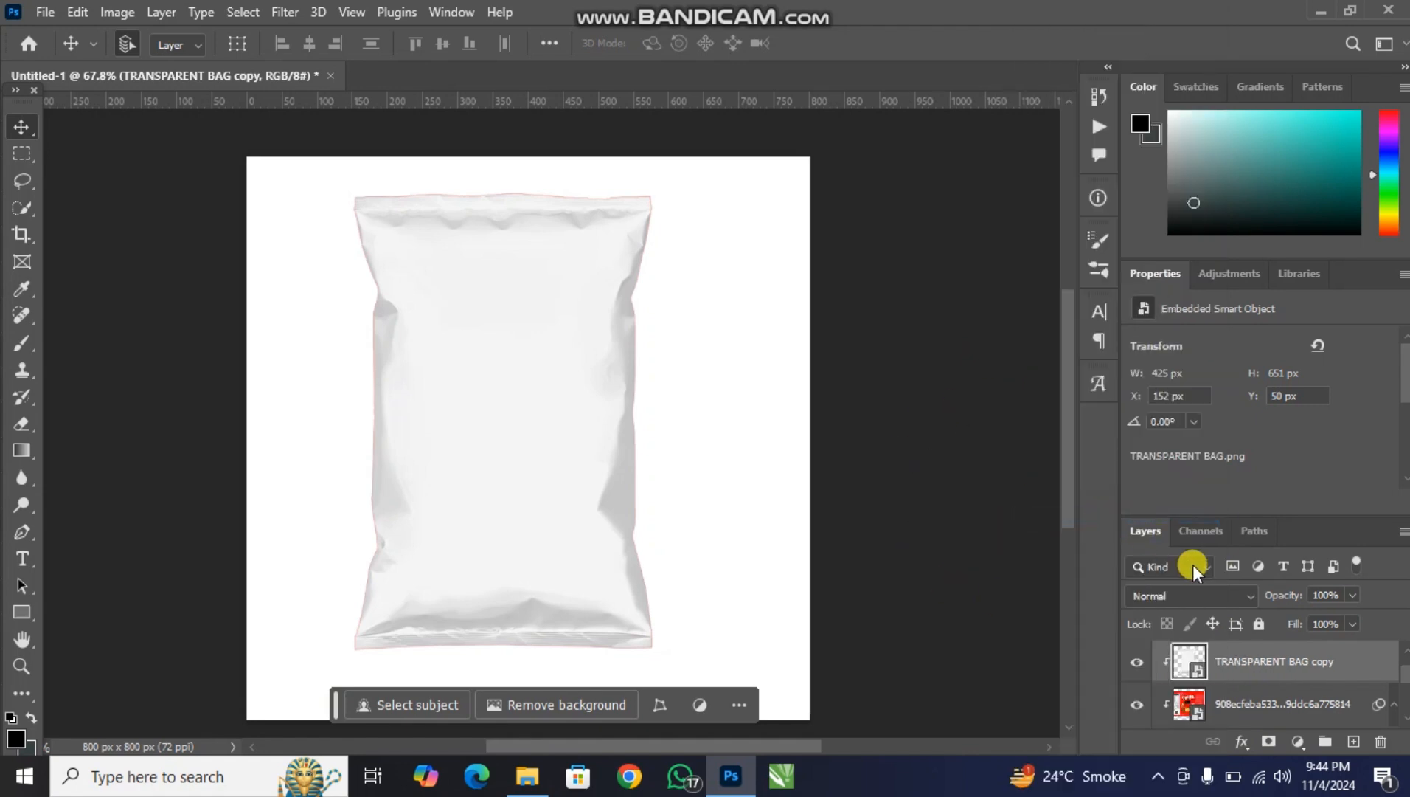
Set the TRANSPARENT BAG copy layer's blend mode to Multiply and darken its midtones slightly with Levels
left_click(1185, 598)
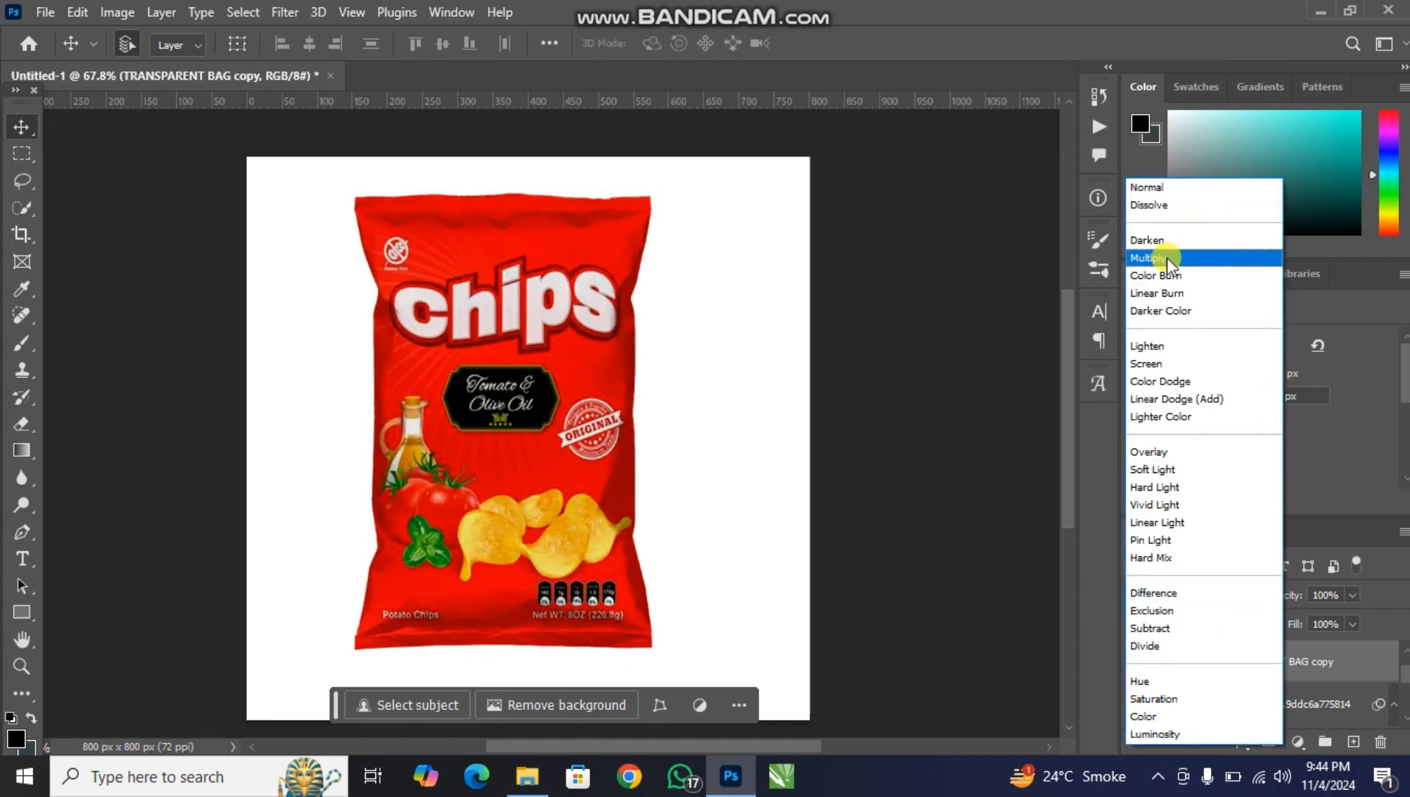
left_click(1167, 258)
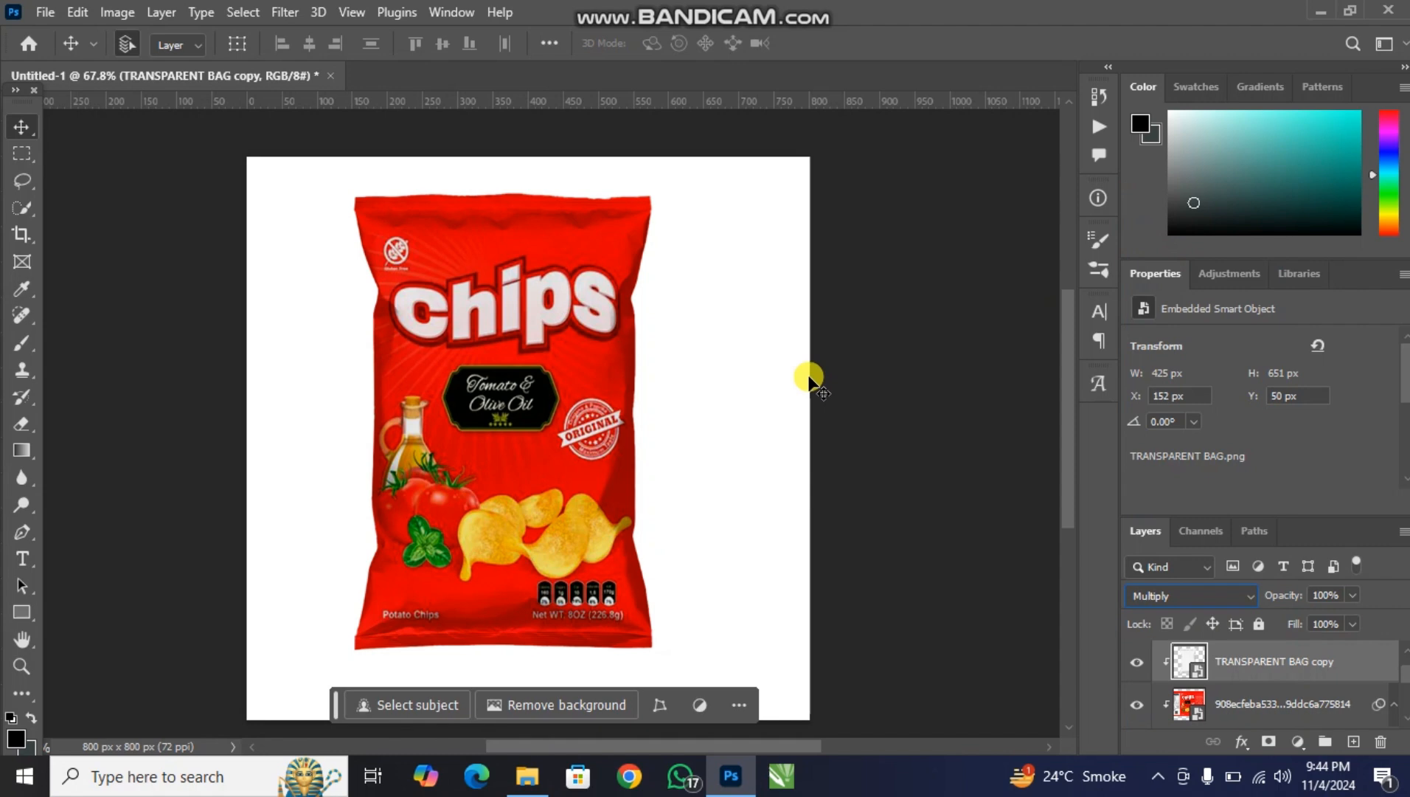
key("ctrl")
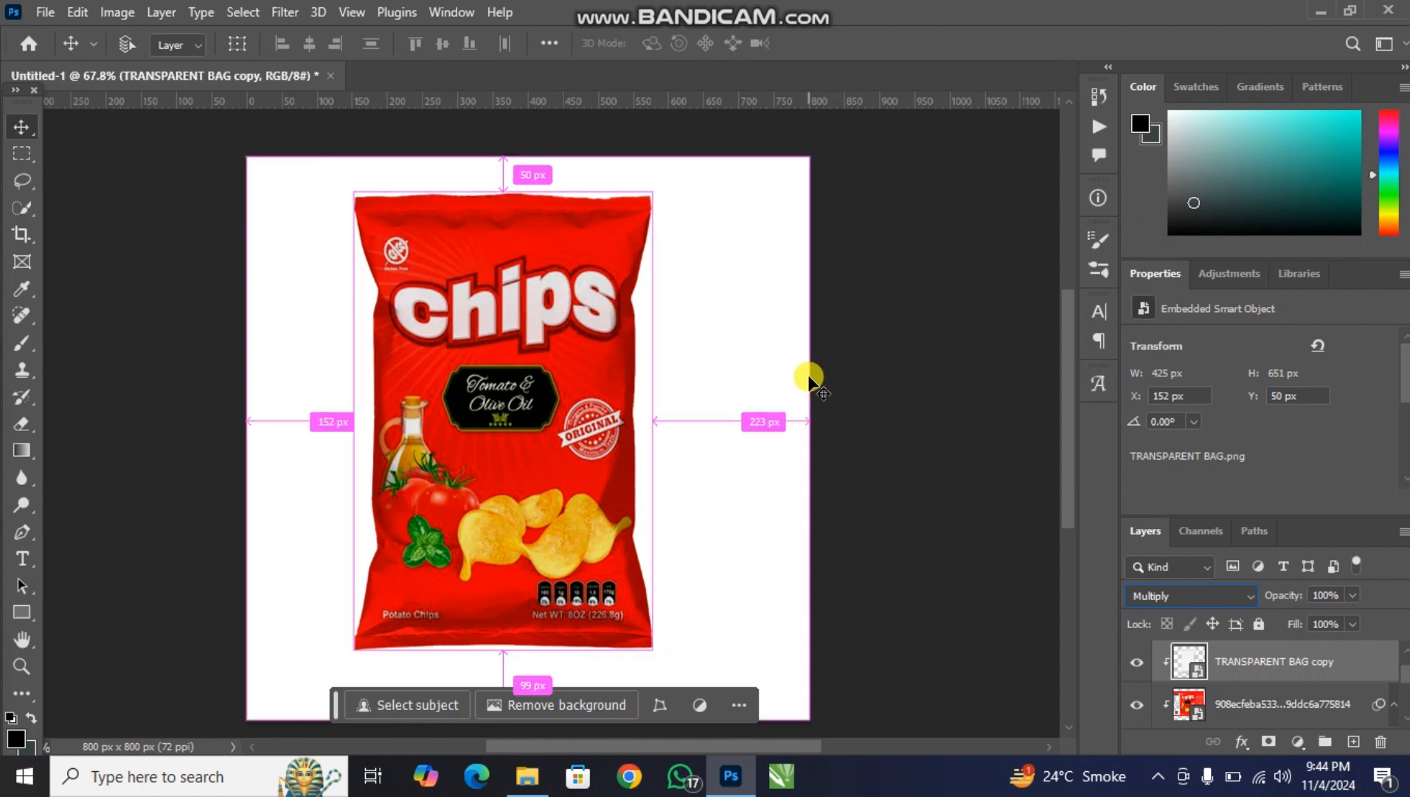
key("ctrl+l")
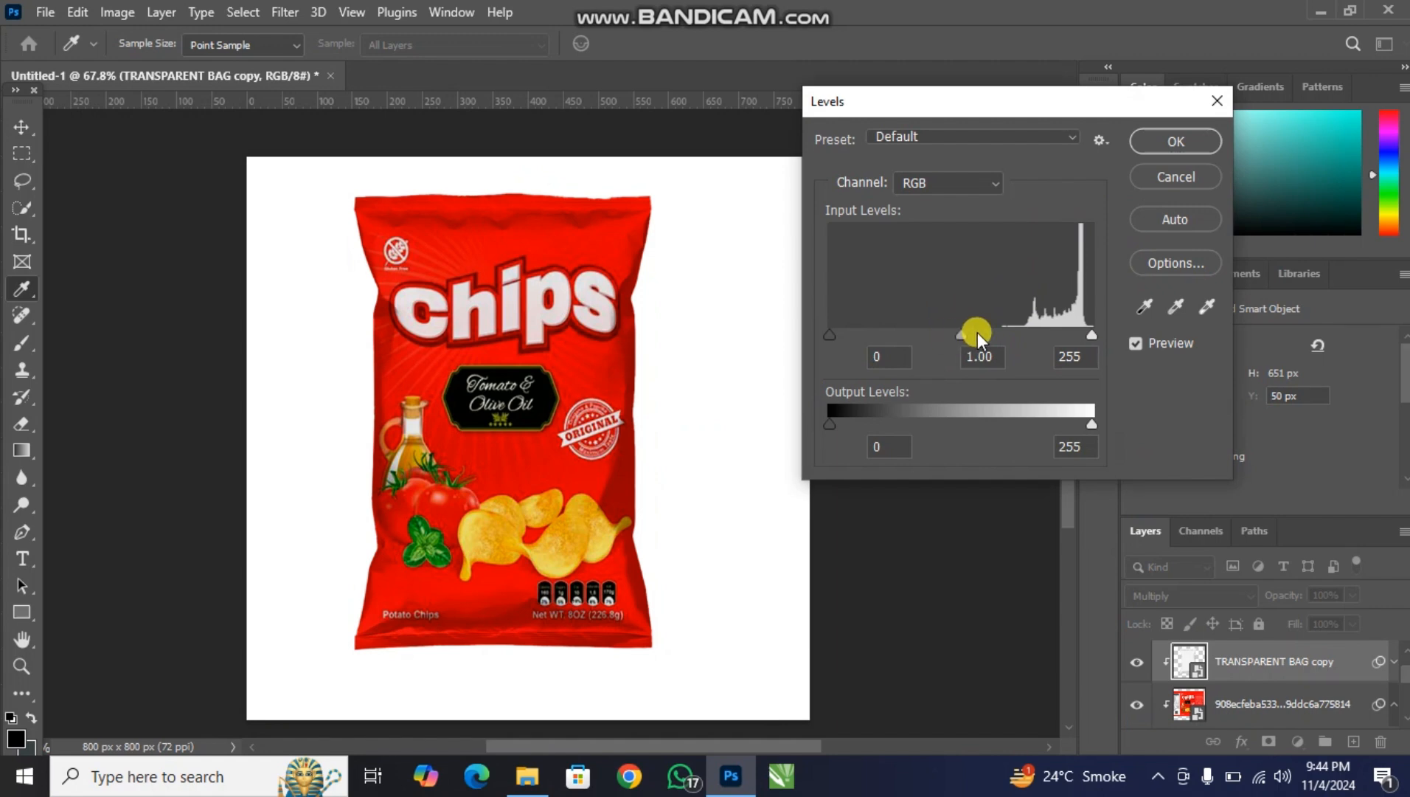
left_click_drag(963, 336, 965, 337)
left_click(1173, 142)
Show the TRANSPARENT BAG copy 2 layer and add it to the clipping group with a clipping mask
scroll(1200, 688, "up", 1)
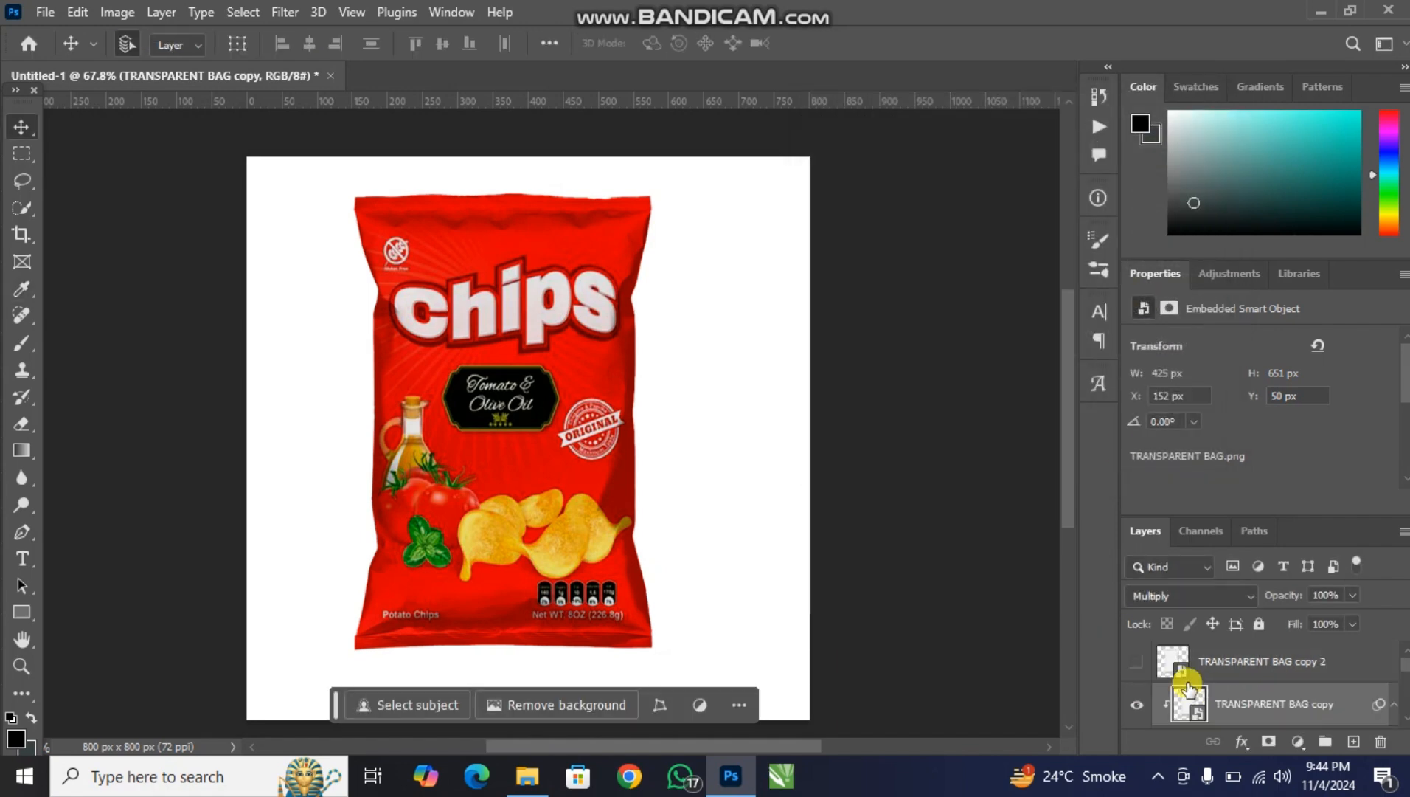
left_click(1131, 669)
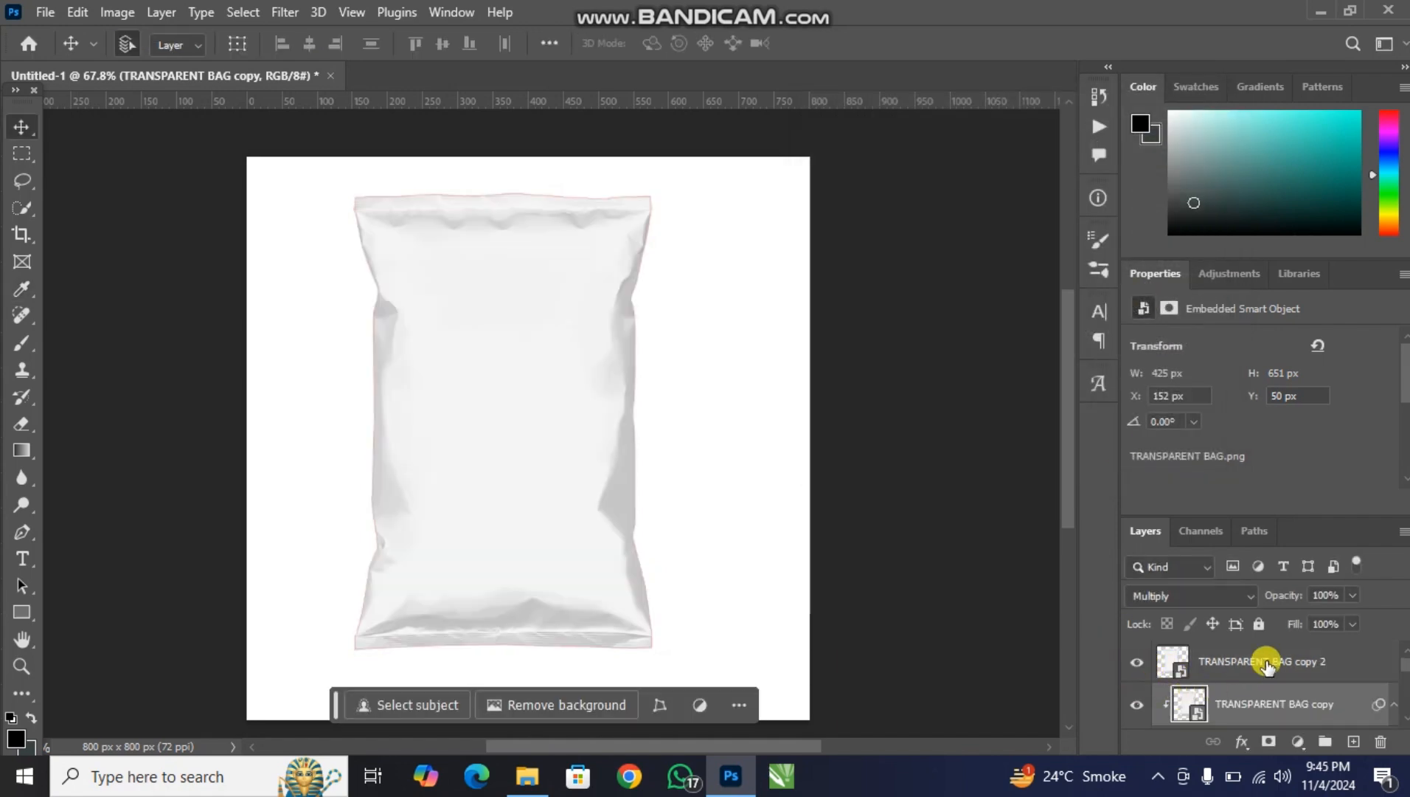
left_click(1225, 668)
right_click(1225, 667)
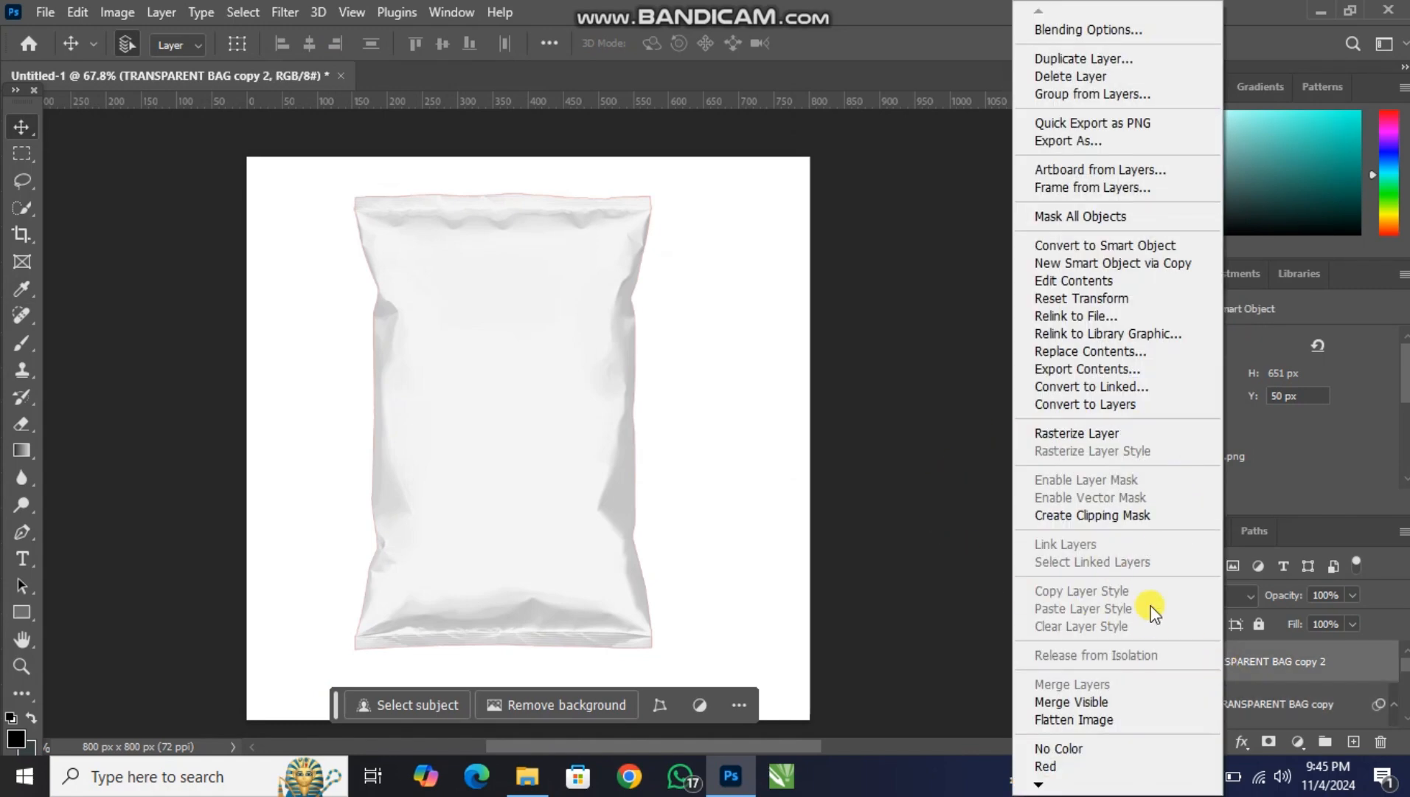
left_click(1076, 516)
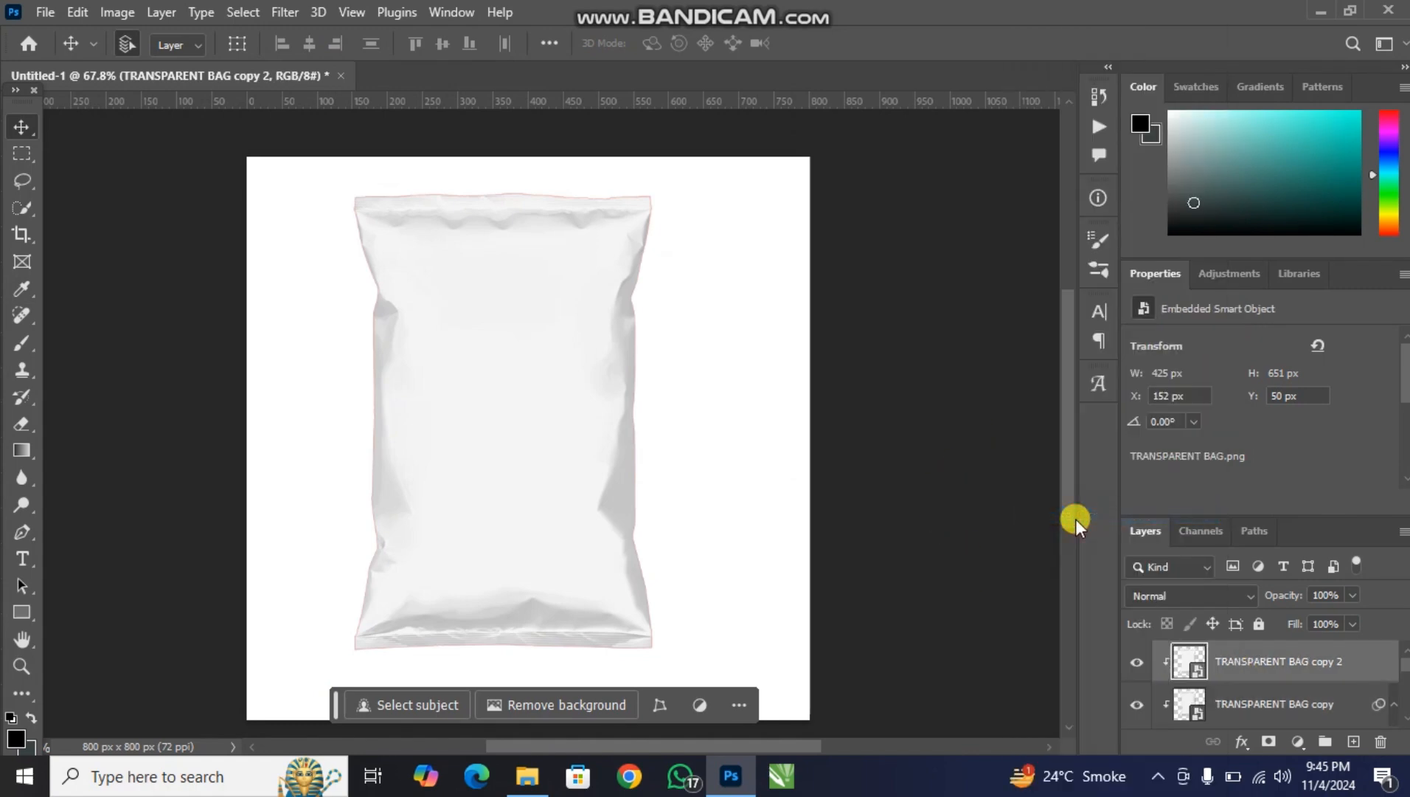
Set TRANSPARENT BAG copy 2's blend mode to Darken and slightly adjust its midtone and highlight input levels with Levels
left_click(1172, 593)
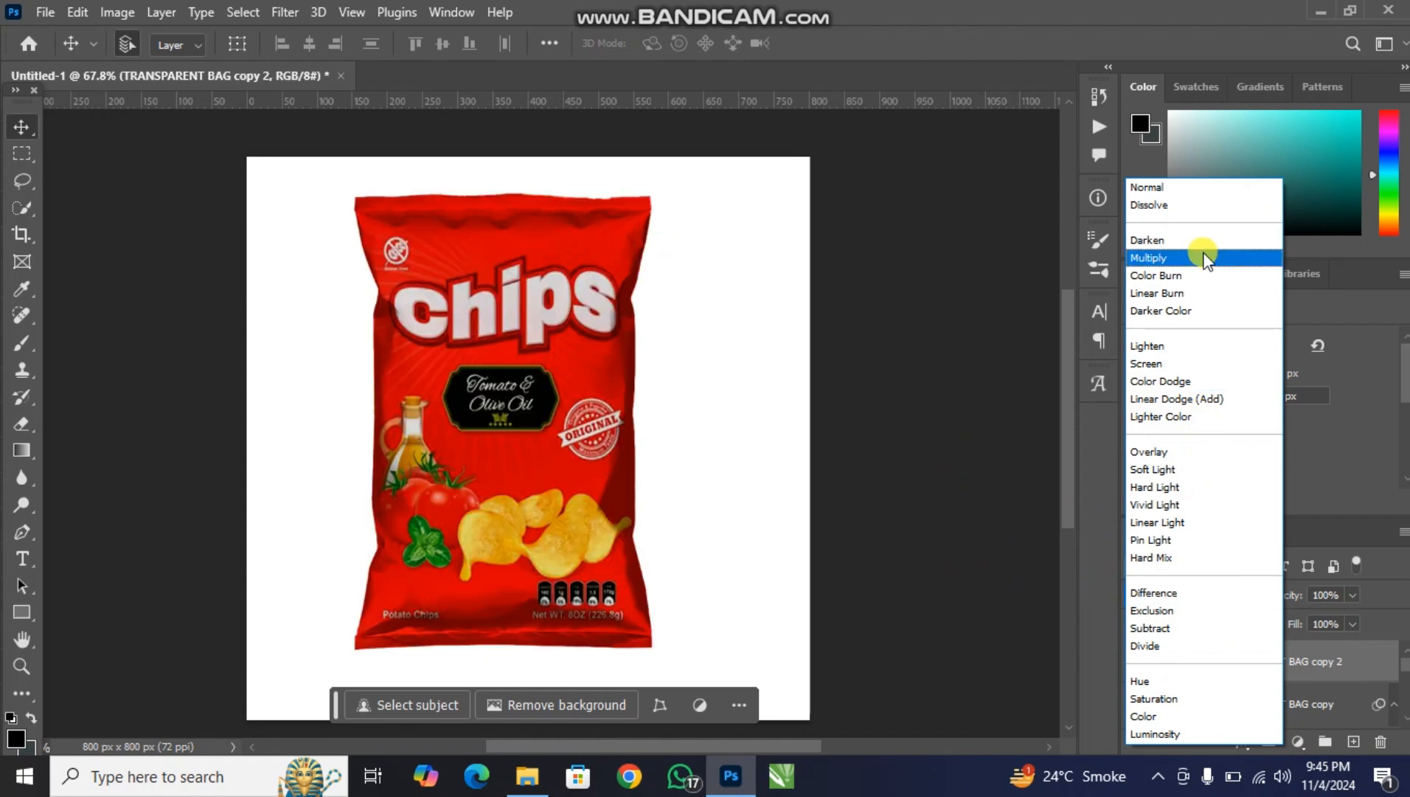
left_click(1204, 242)
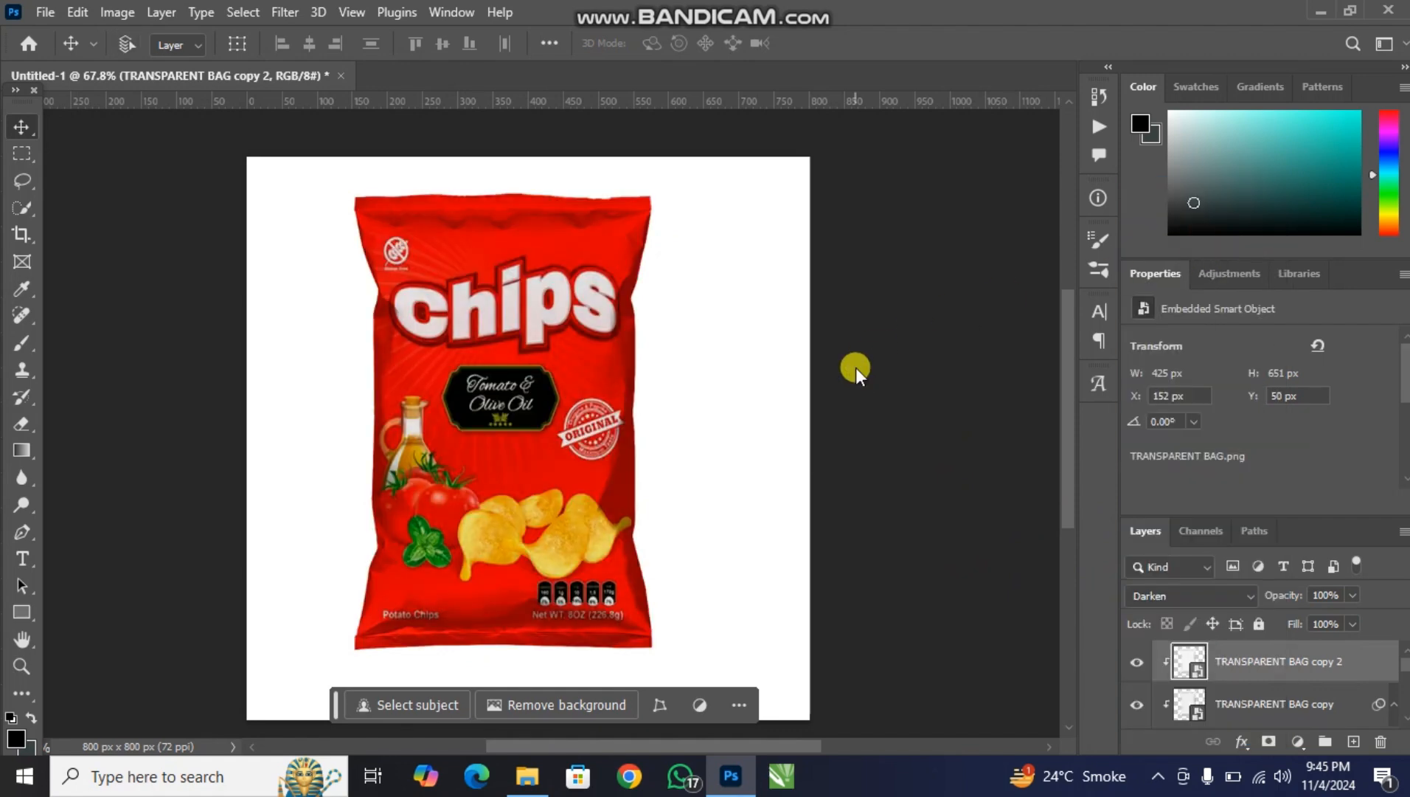
key("ctrl+l")
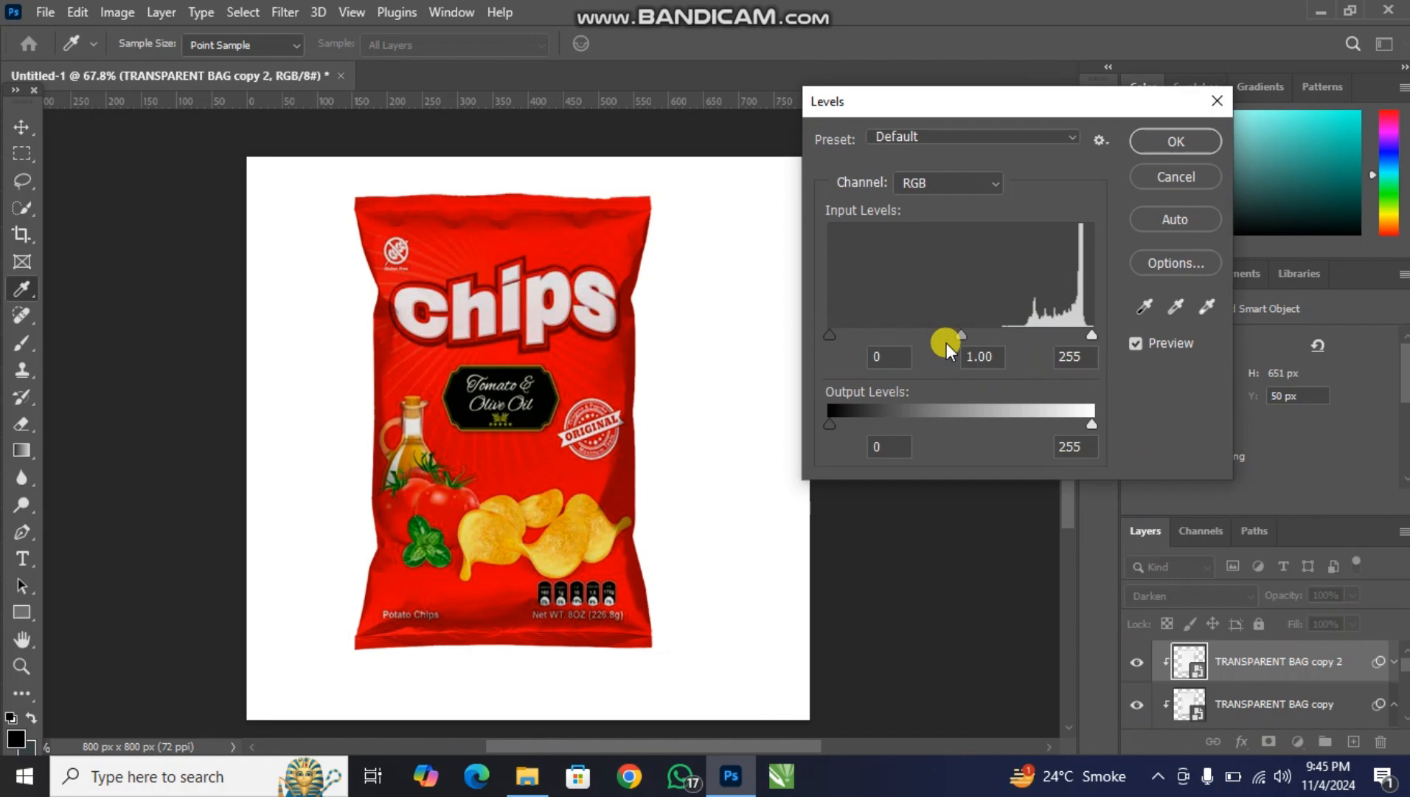
left_click_drag(962, 336, 968, 336)
left_click_drag(1084, 330, 1080, 332)
left_click(1209, 138)
key("v")
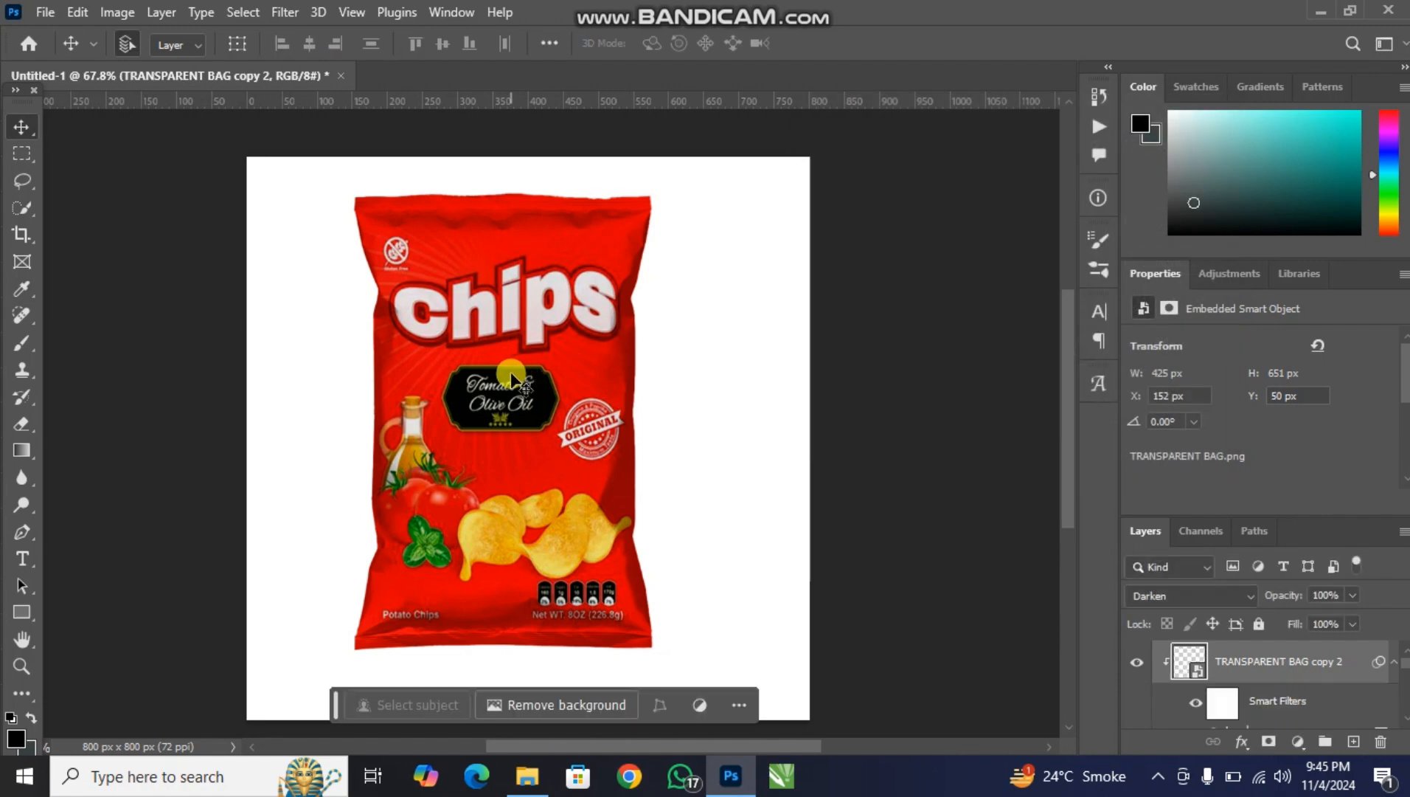
scroll(502, 417, "up", 1)
scroll(502, 418, "down", 1)
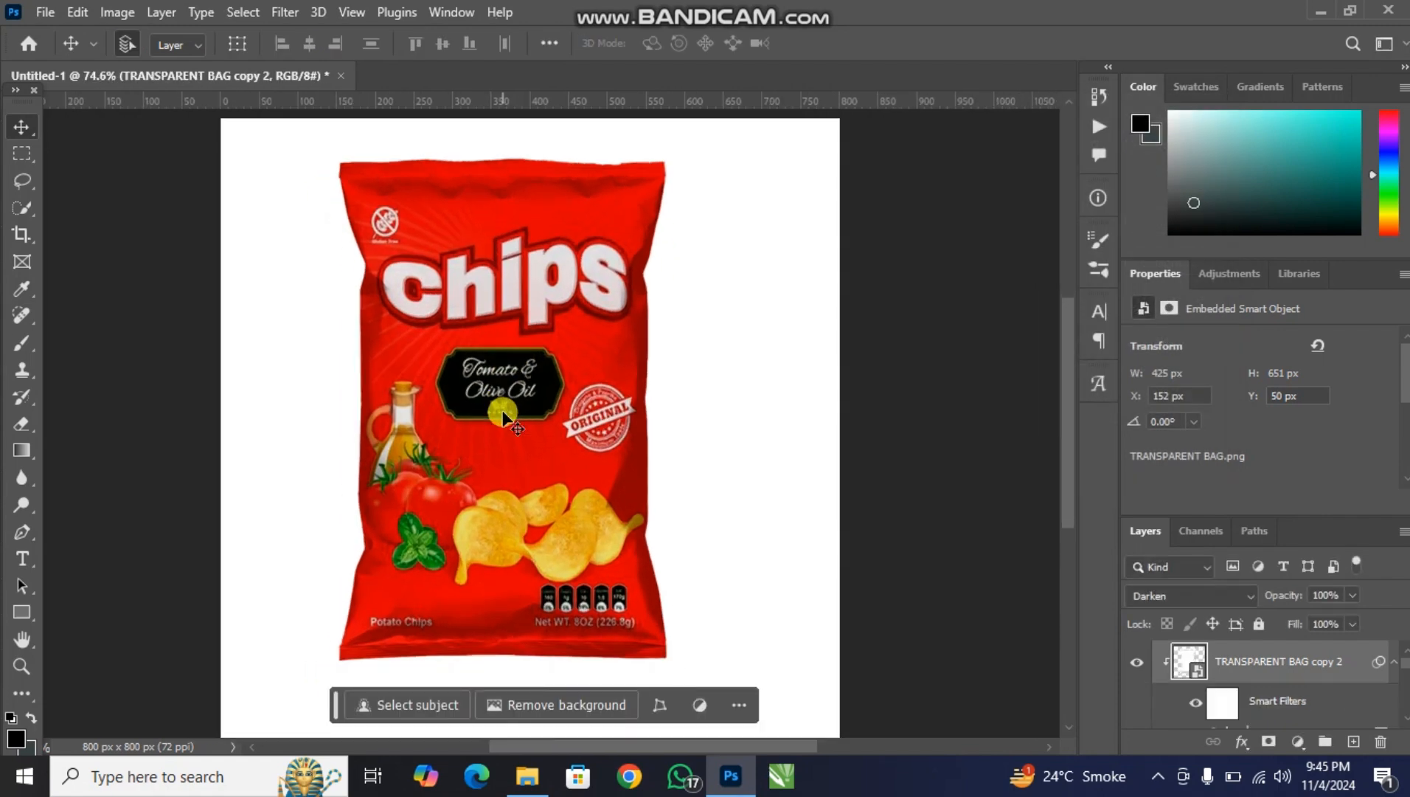
scroll(502, 418, "down", 3)
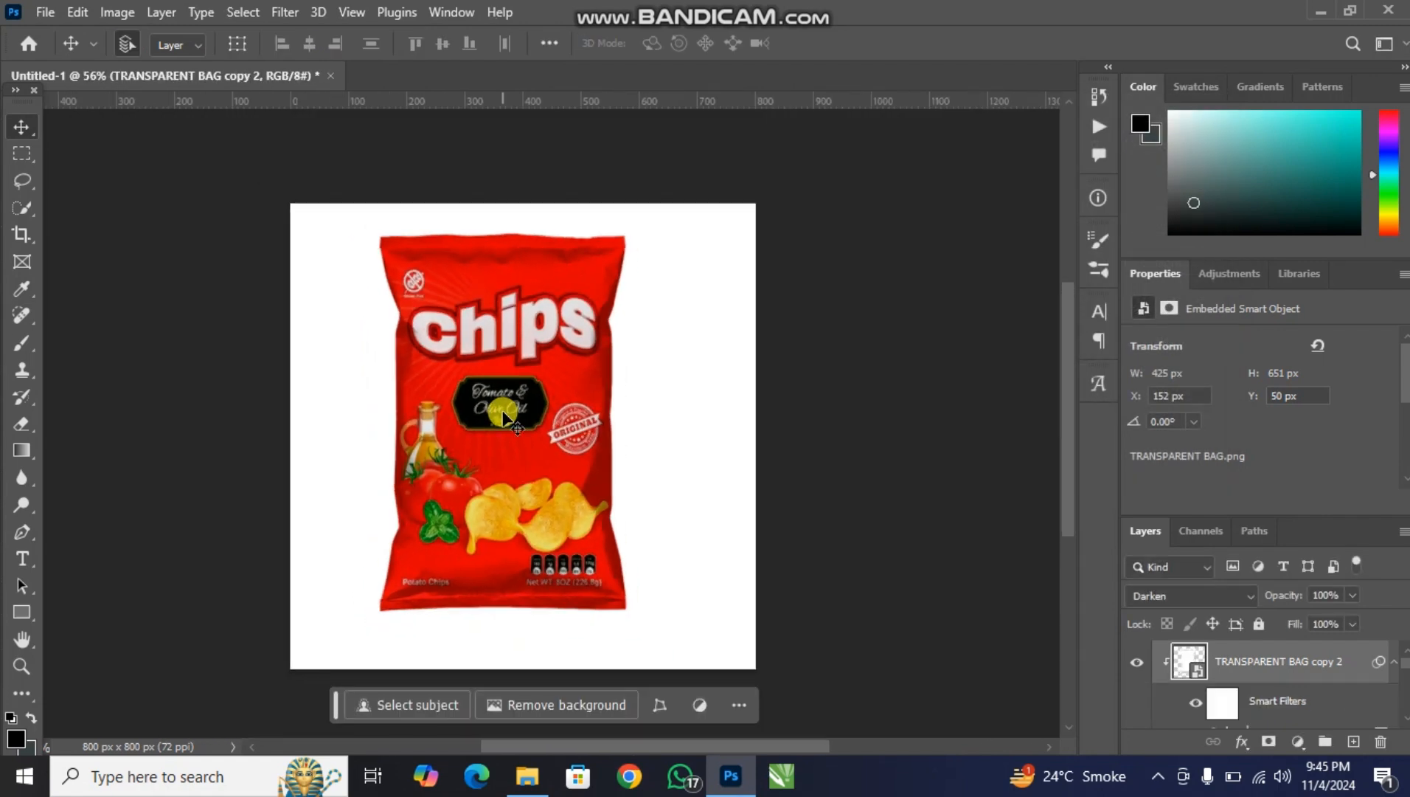
scroll(503, 415, "up", 4)
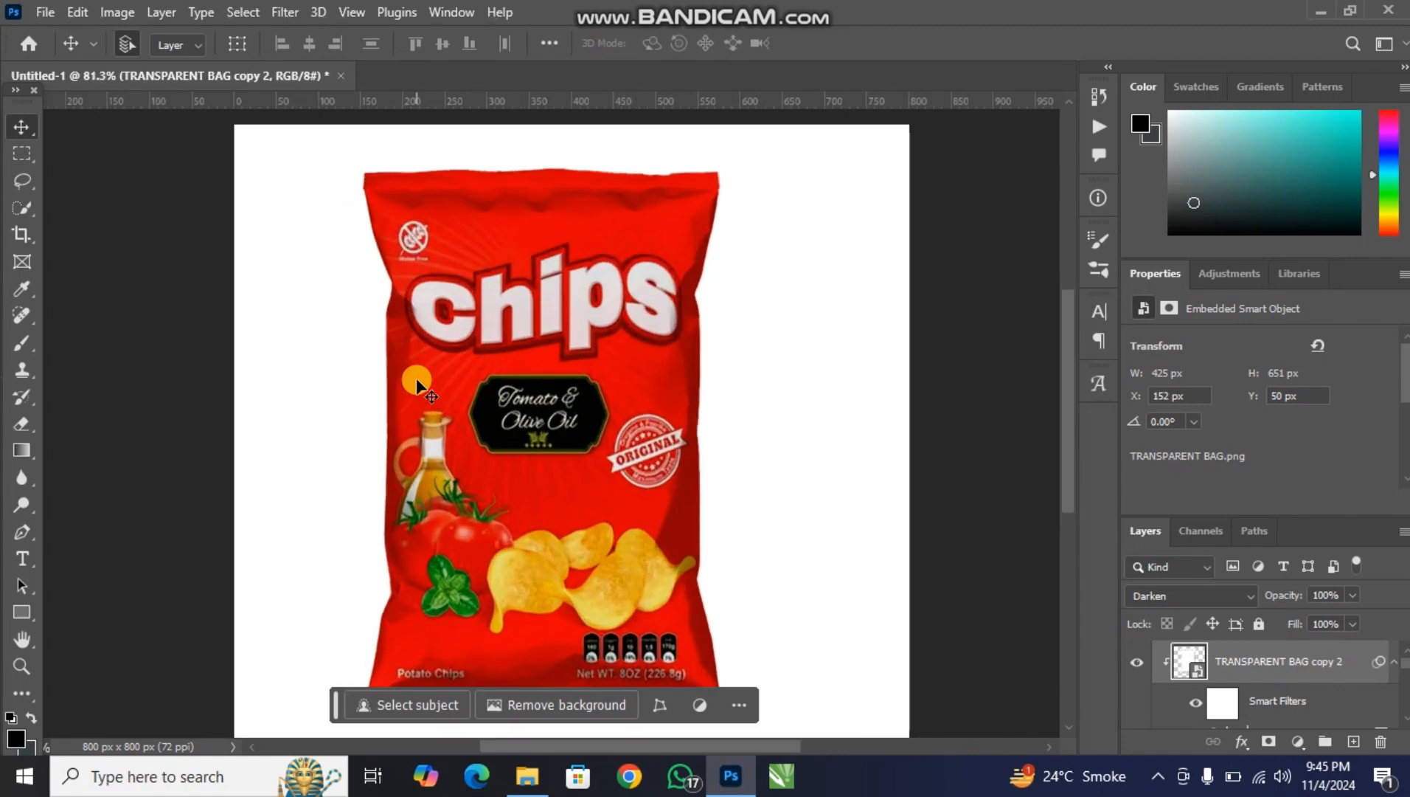
scroll(622, 417, "down", 4)
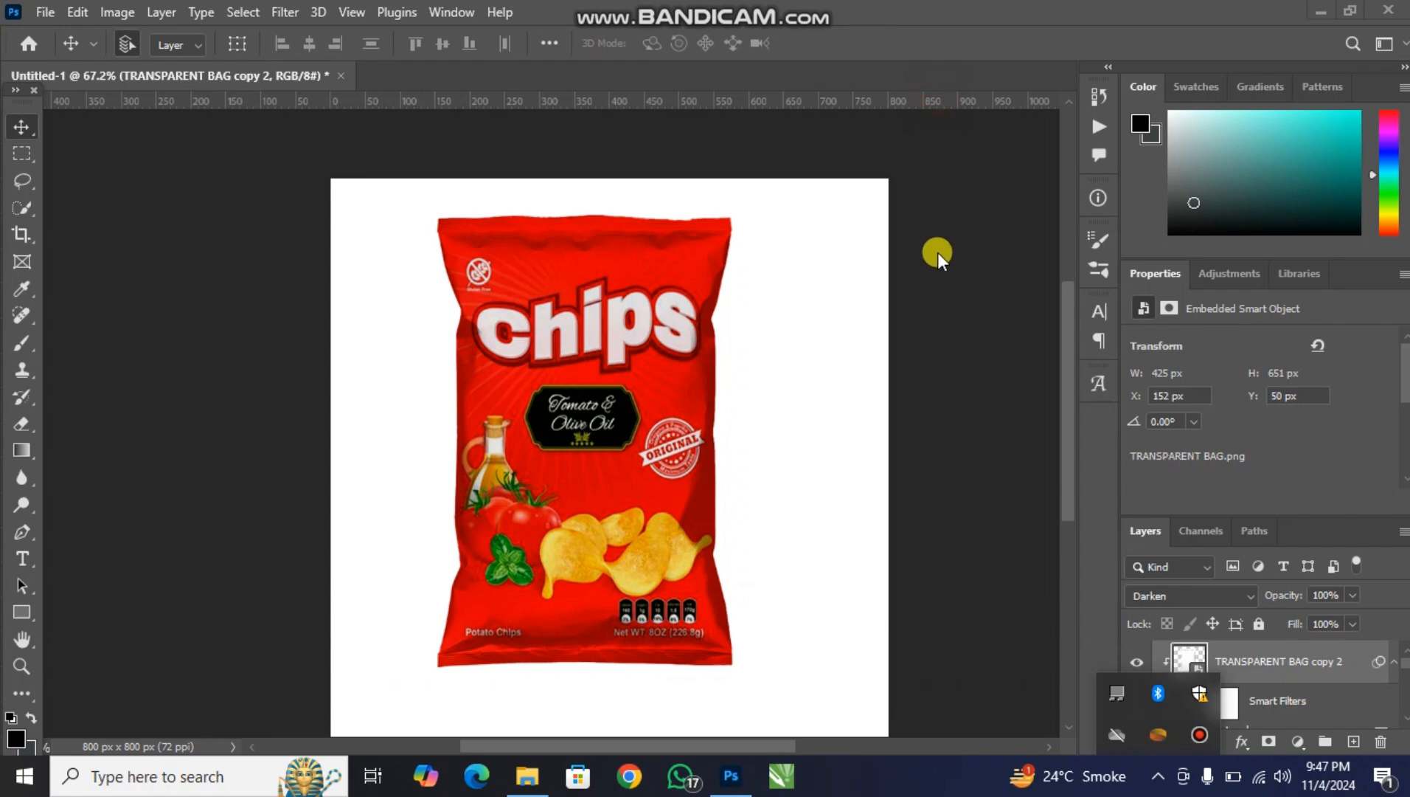
left_click(952, 456)
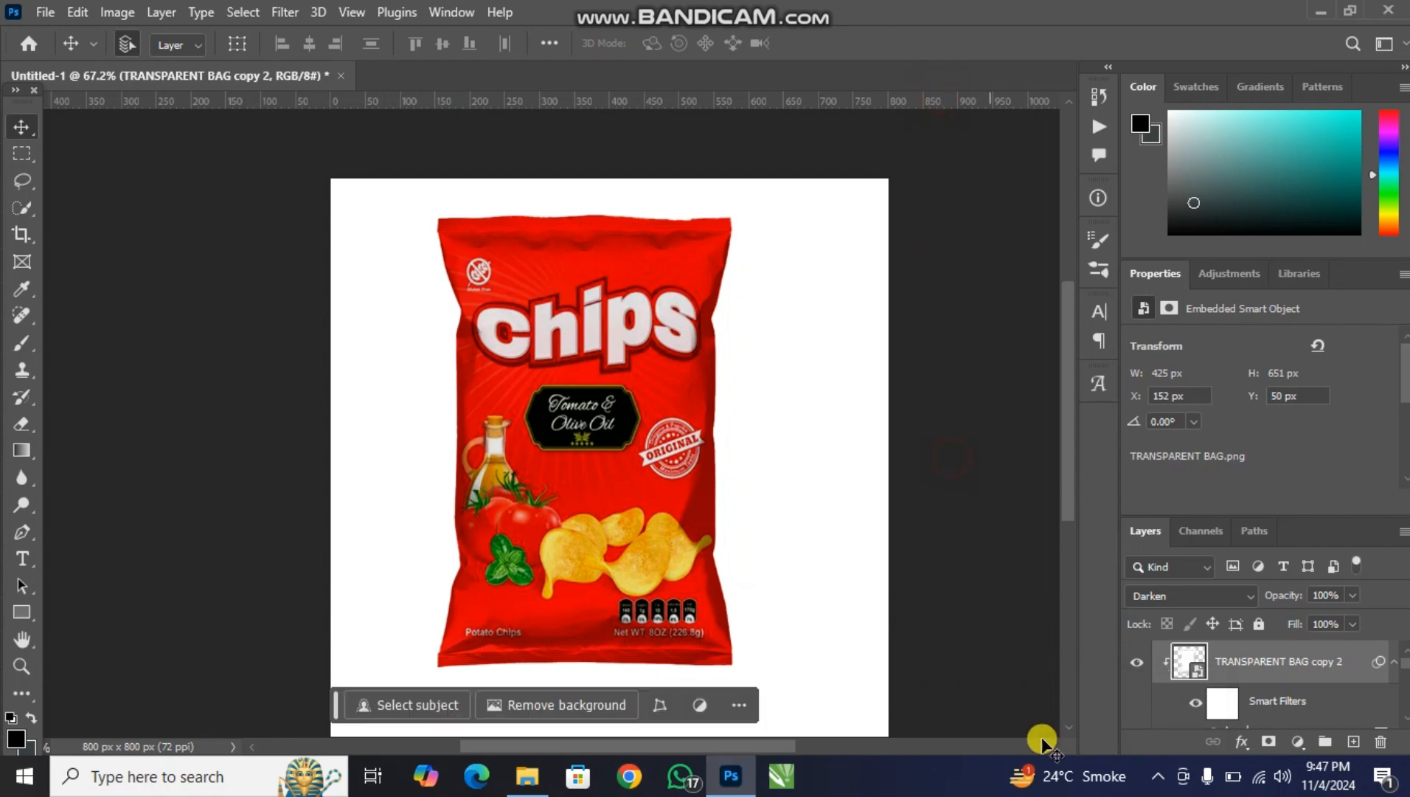